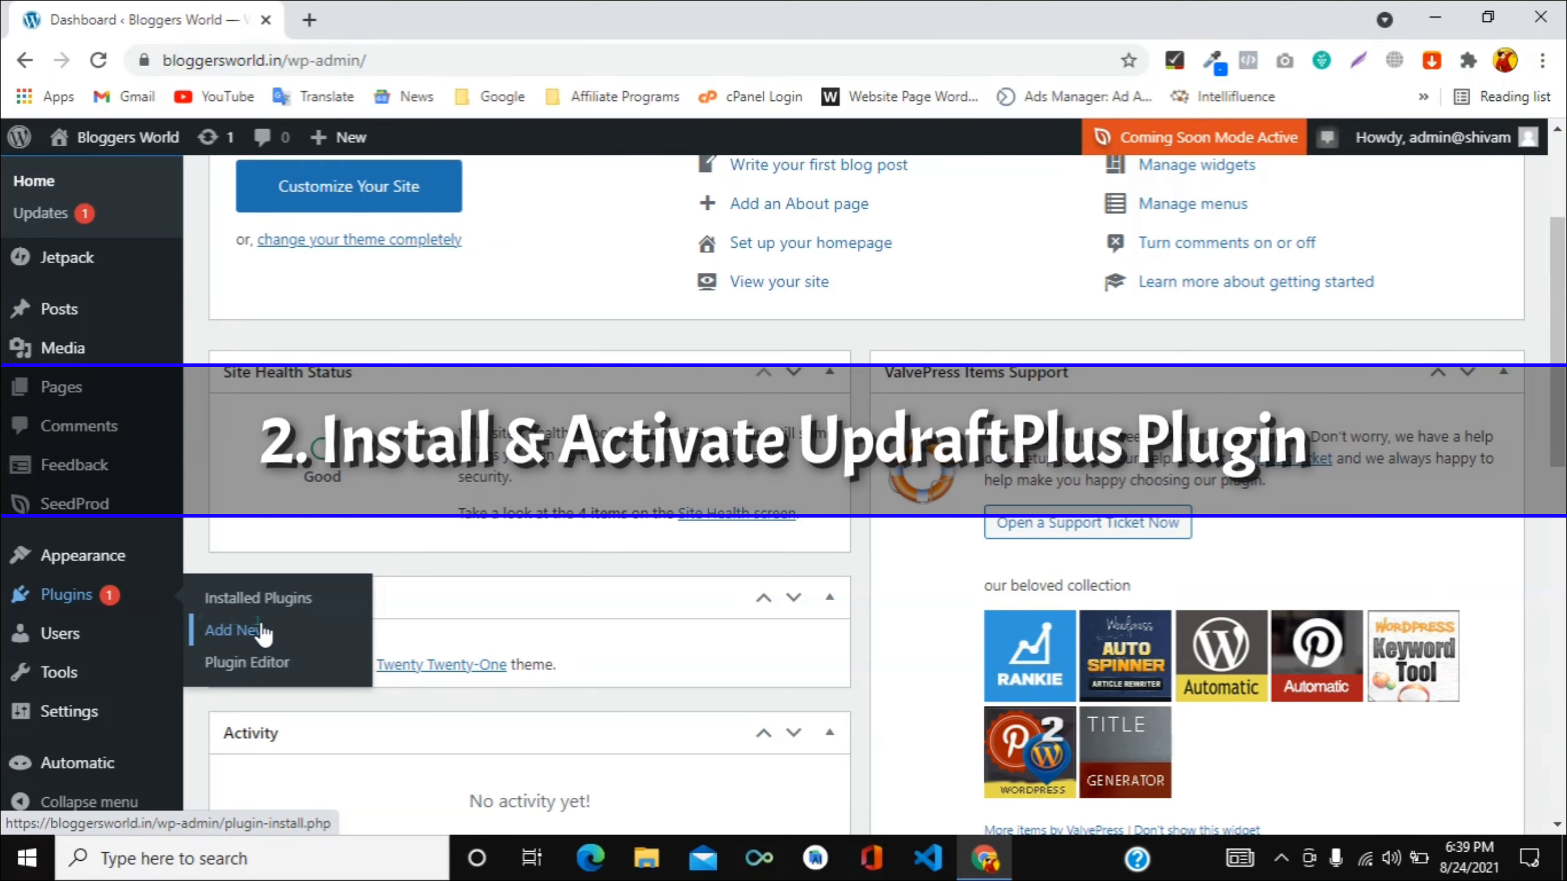
- Search the new-plugin directory for "updraft"
left_click(208, 630)
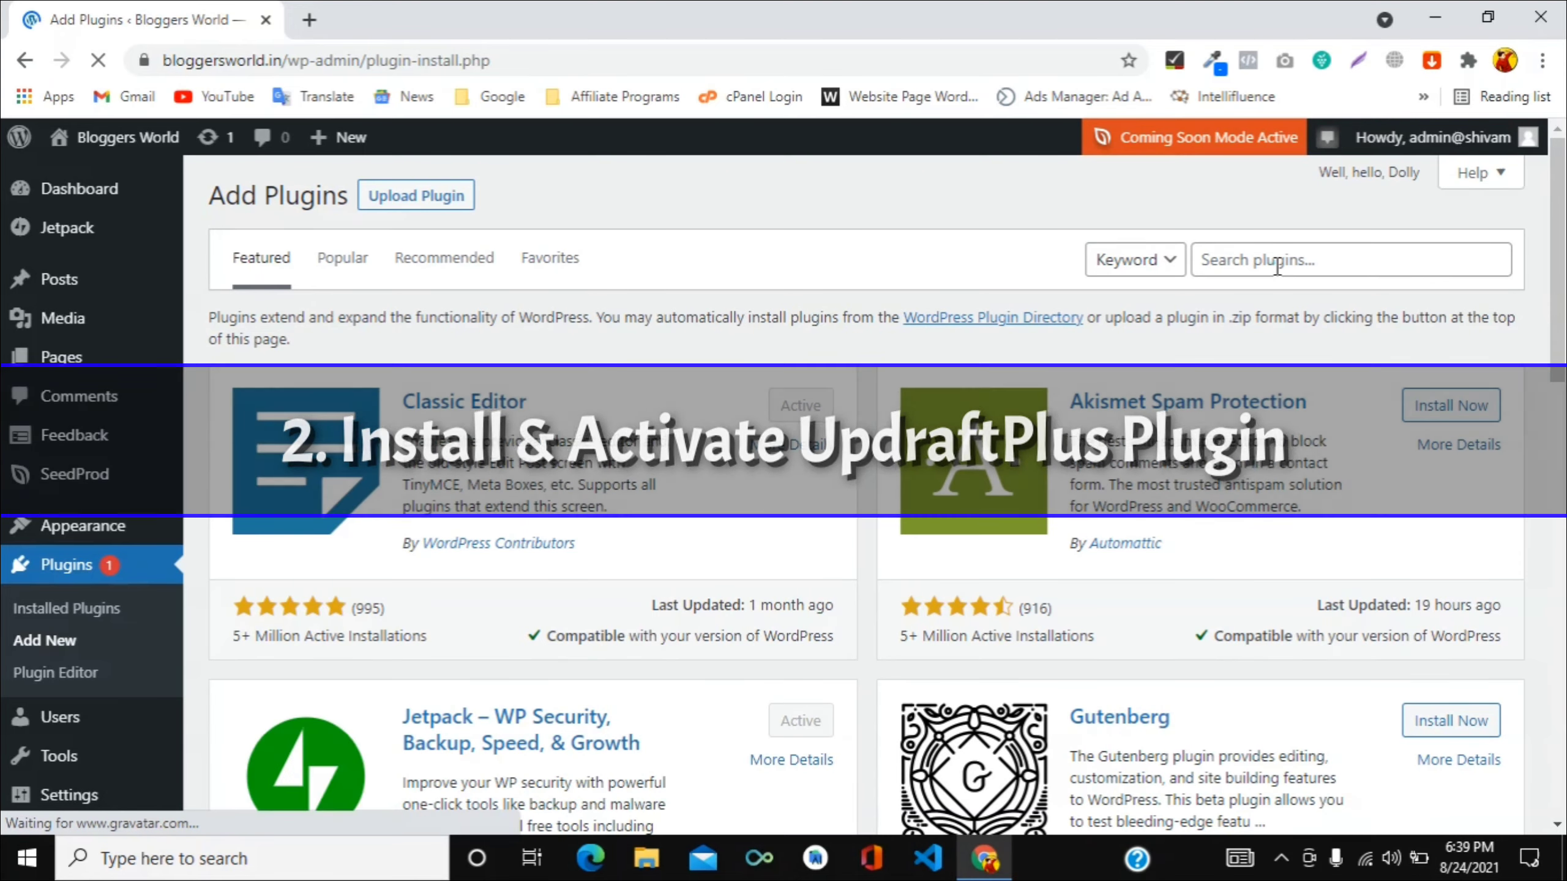
left_click(1276, 262)
type("up")
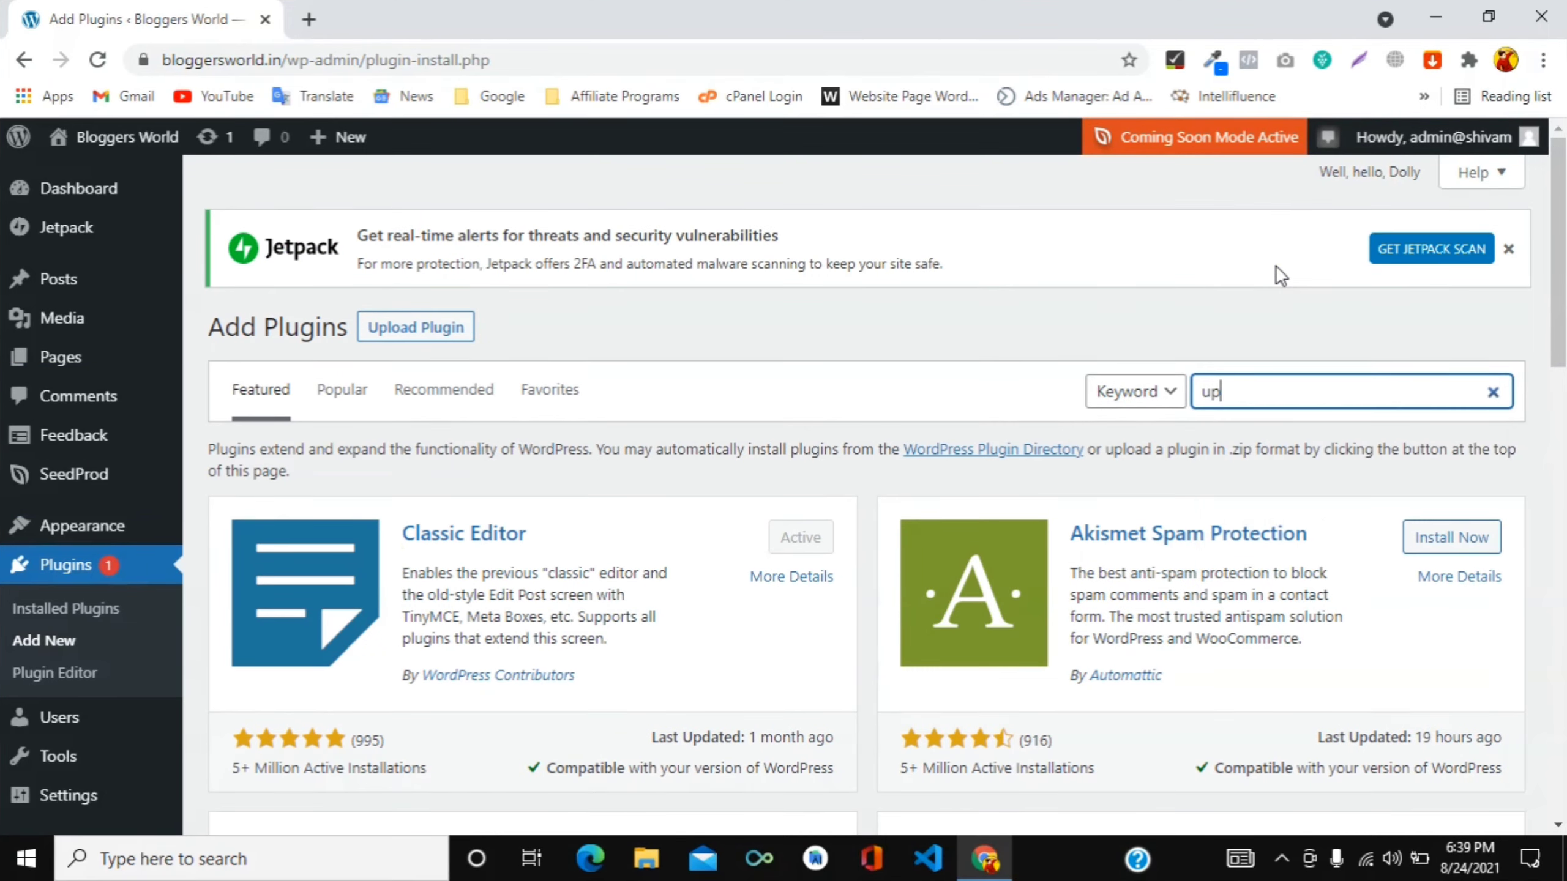
type("draft")
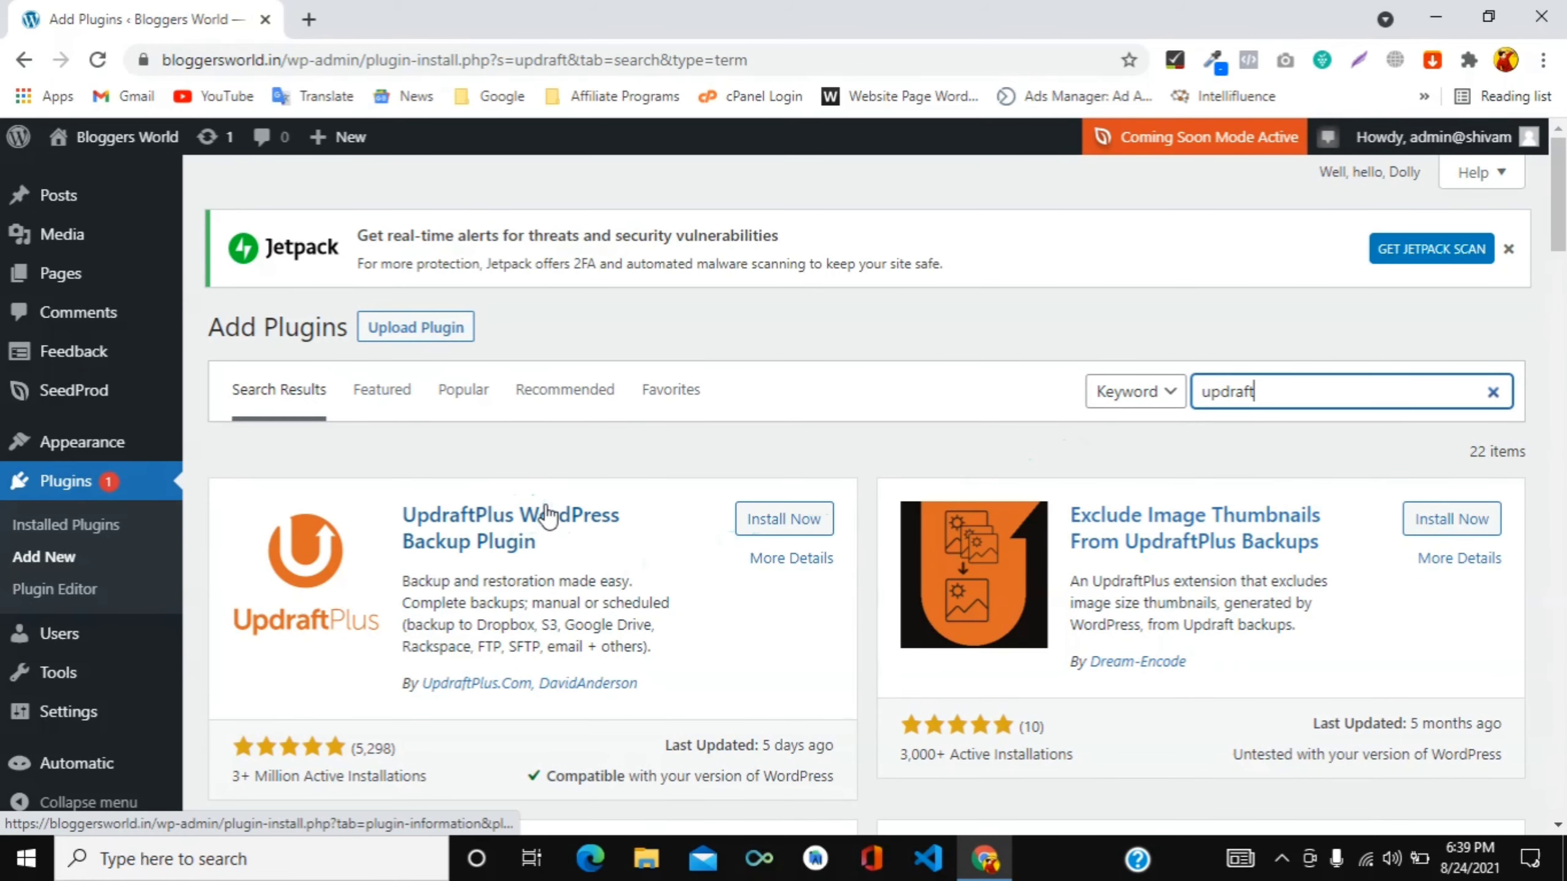
- Install and activate the UpdraftPlus WordPress Backup Plugin, dismissing its welcome message
scroll(493, 494, "down", 2)
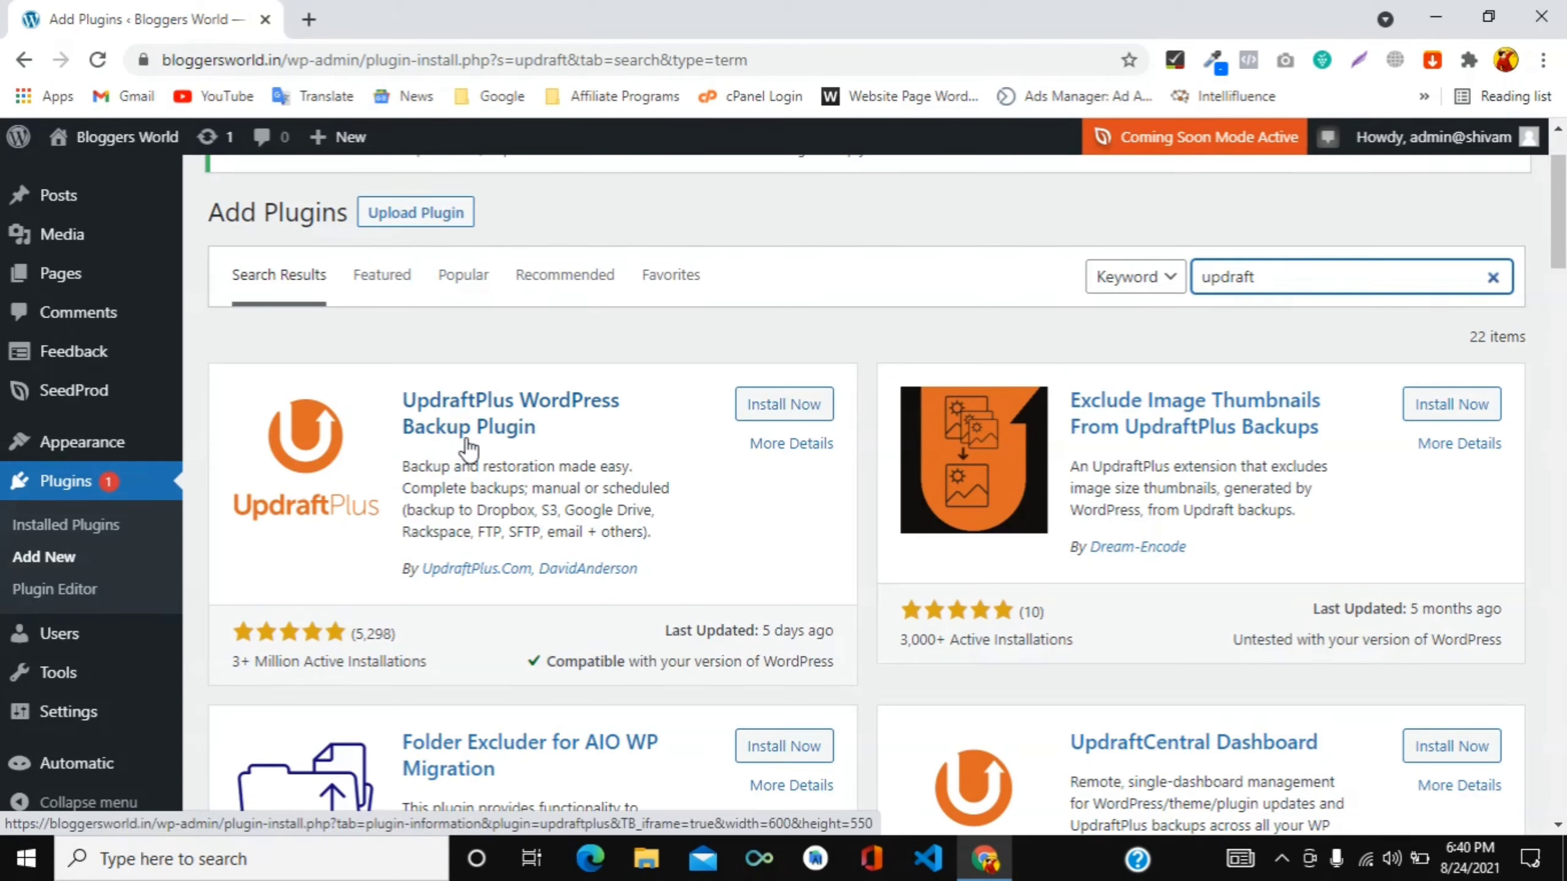
left_click(816, 425)
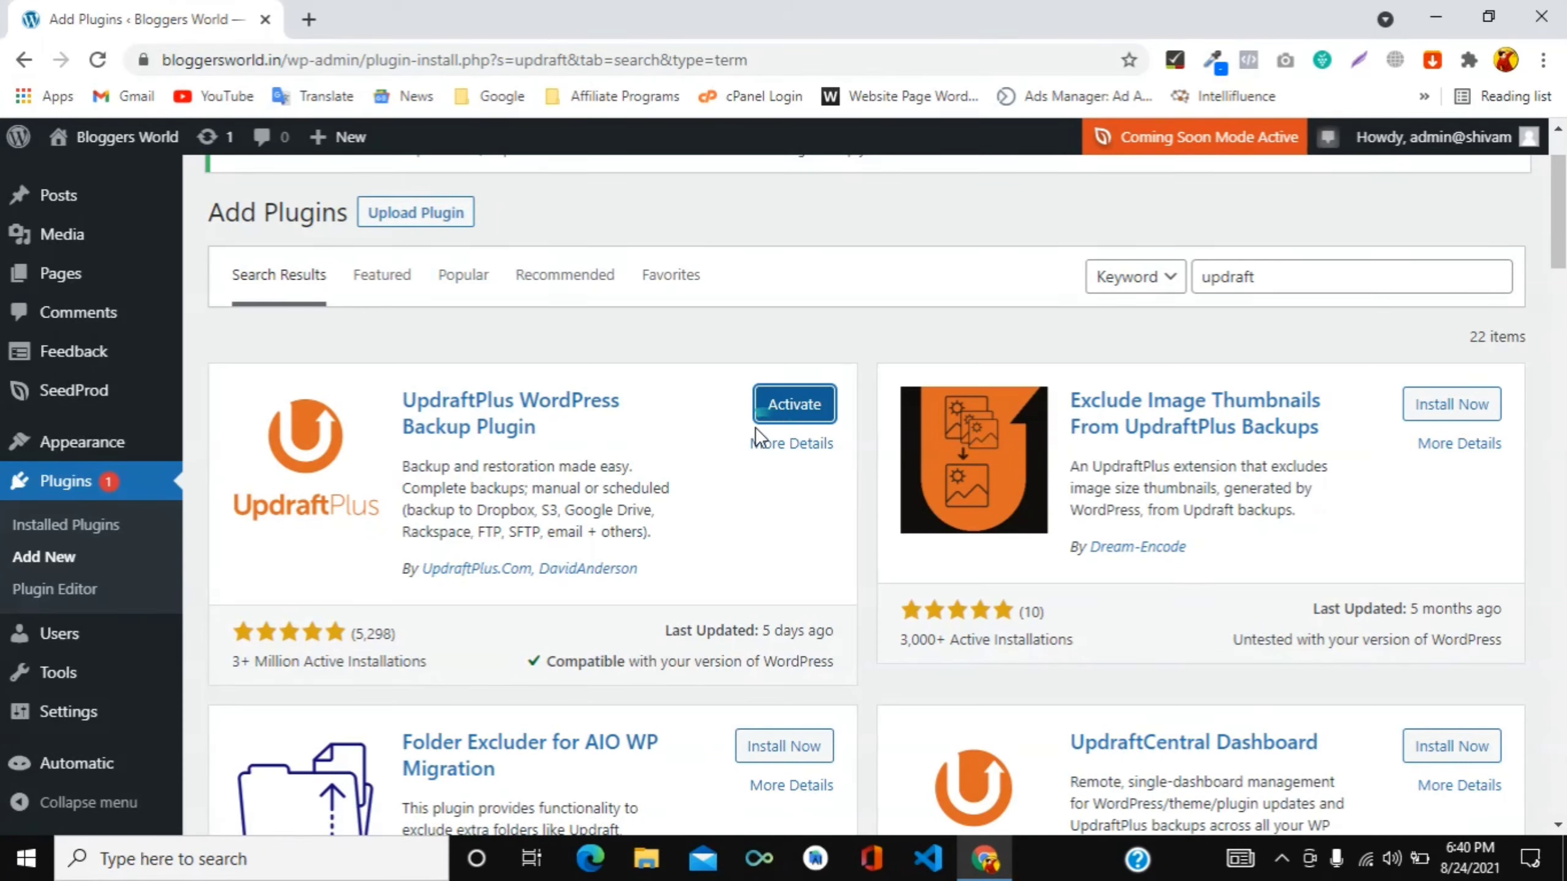
left_click(809, 423)
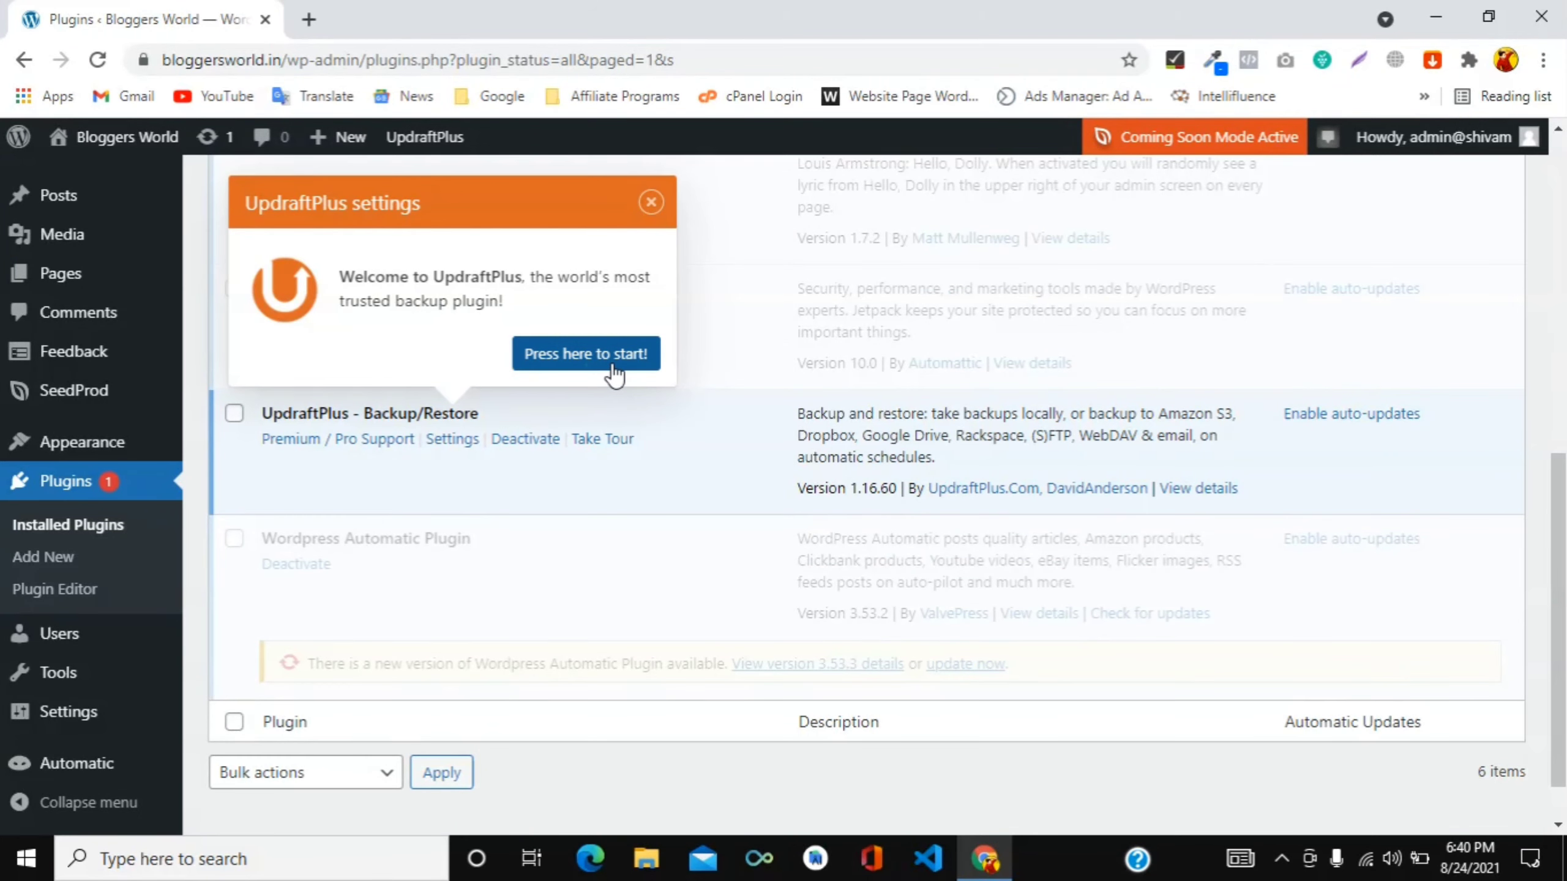
left_click(657, 207)
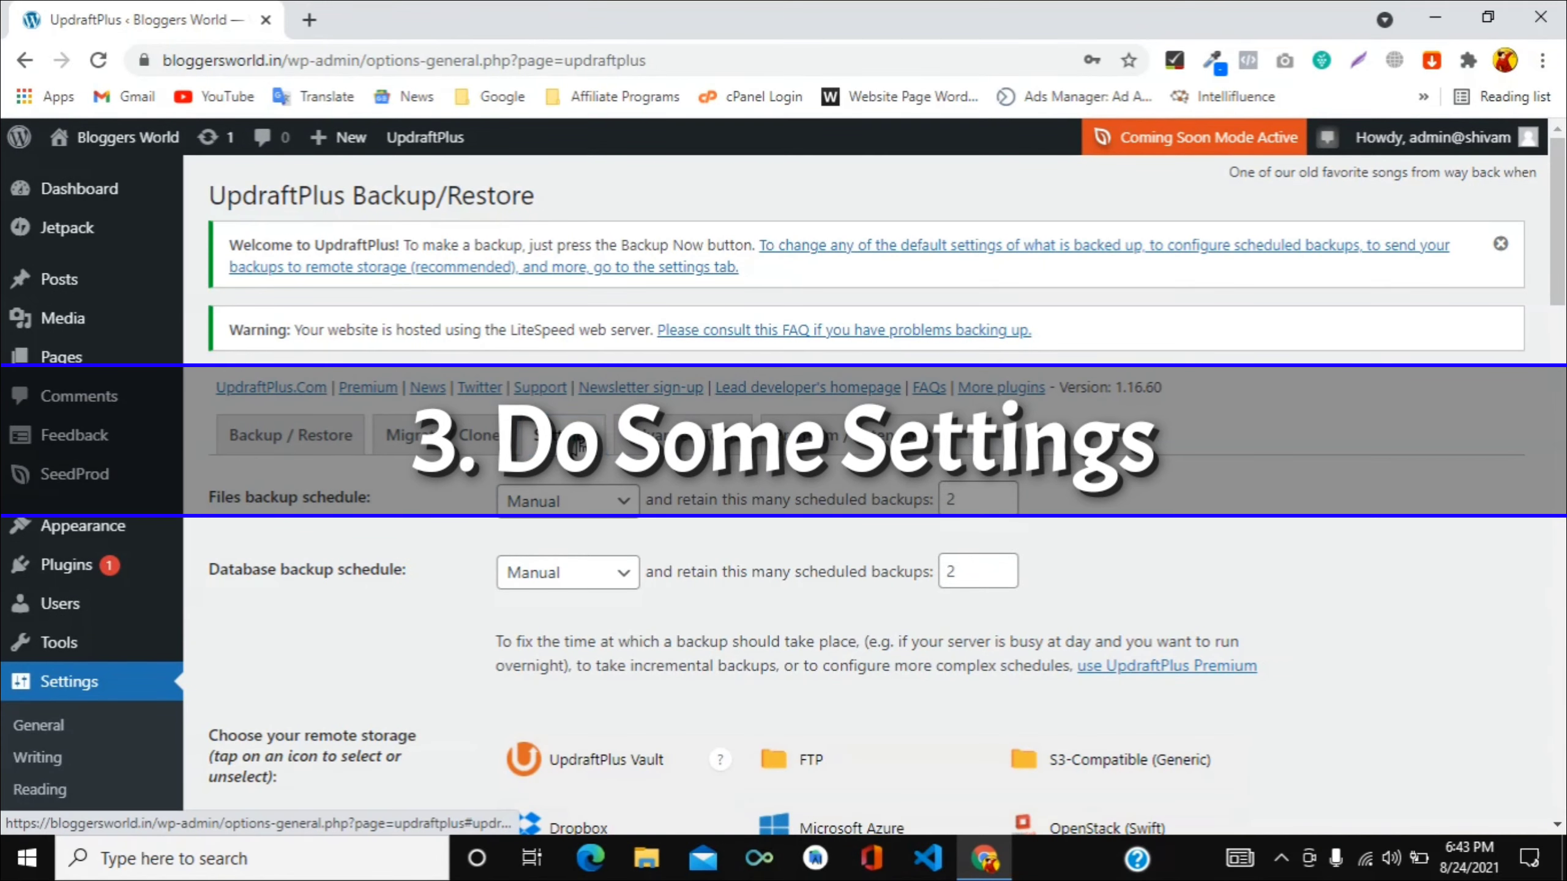
- In the UpdraftPlus settings, set the files backup schedule to Weekly with 3 scheduled backups retained
left_click(578, 445)
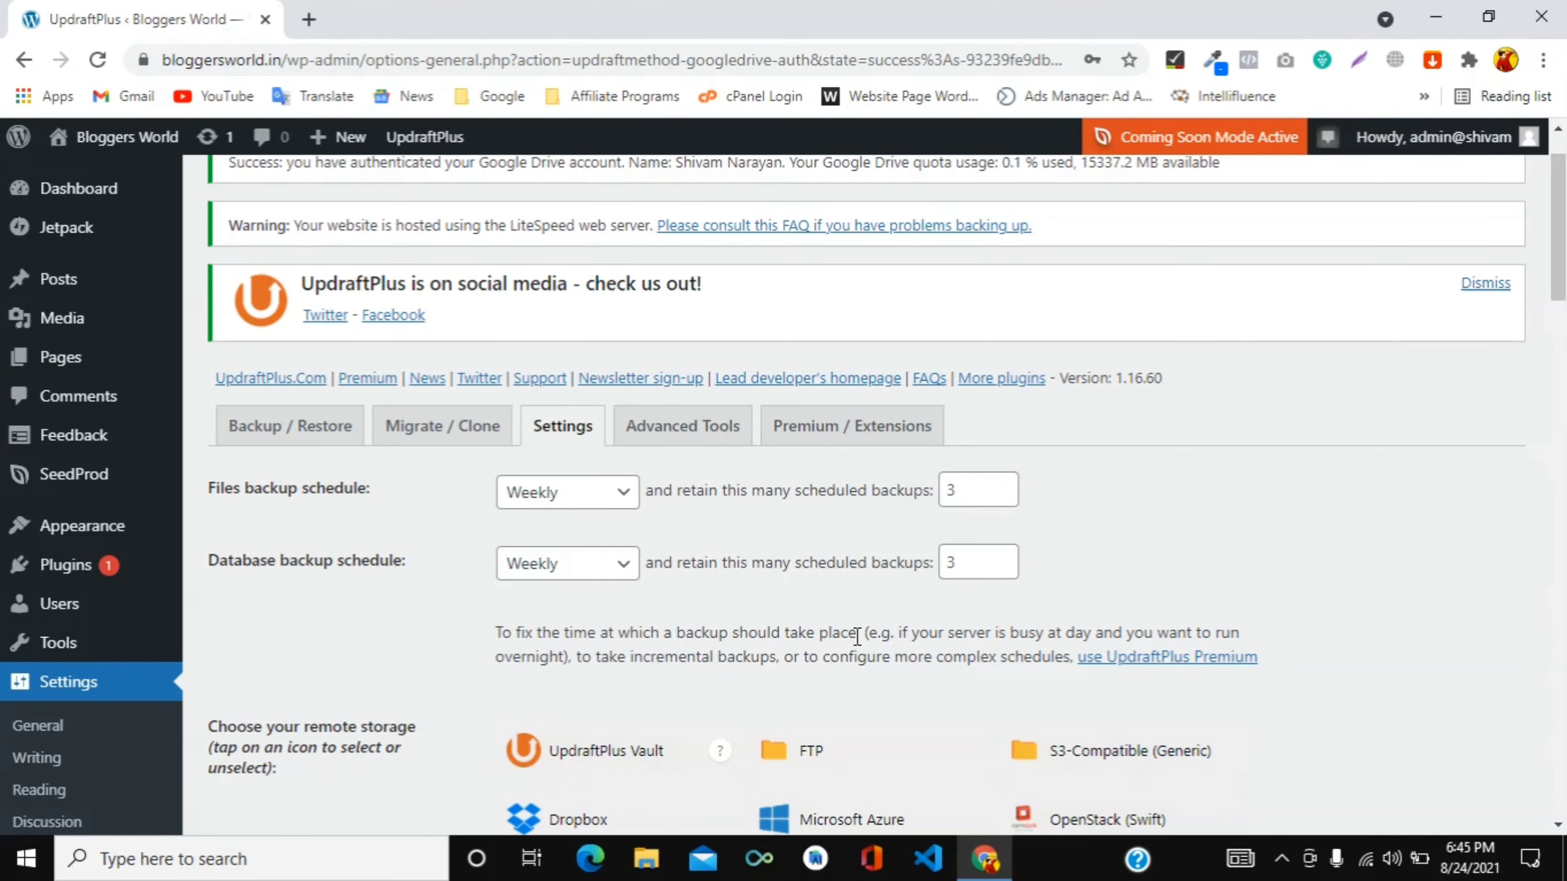
left_click(540, 494)
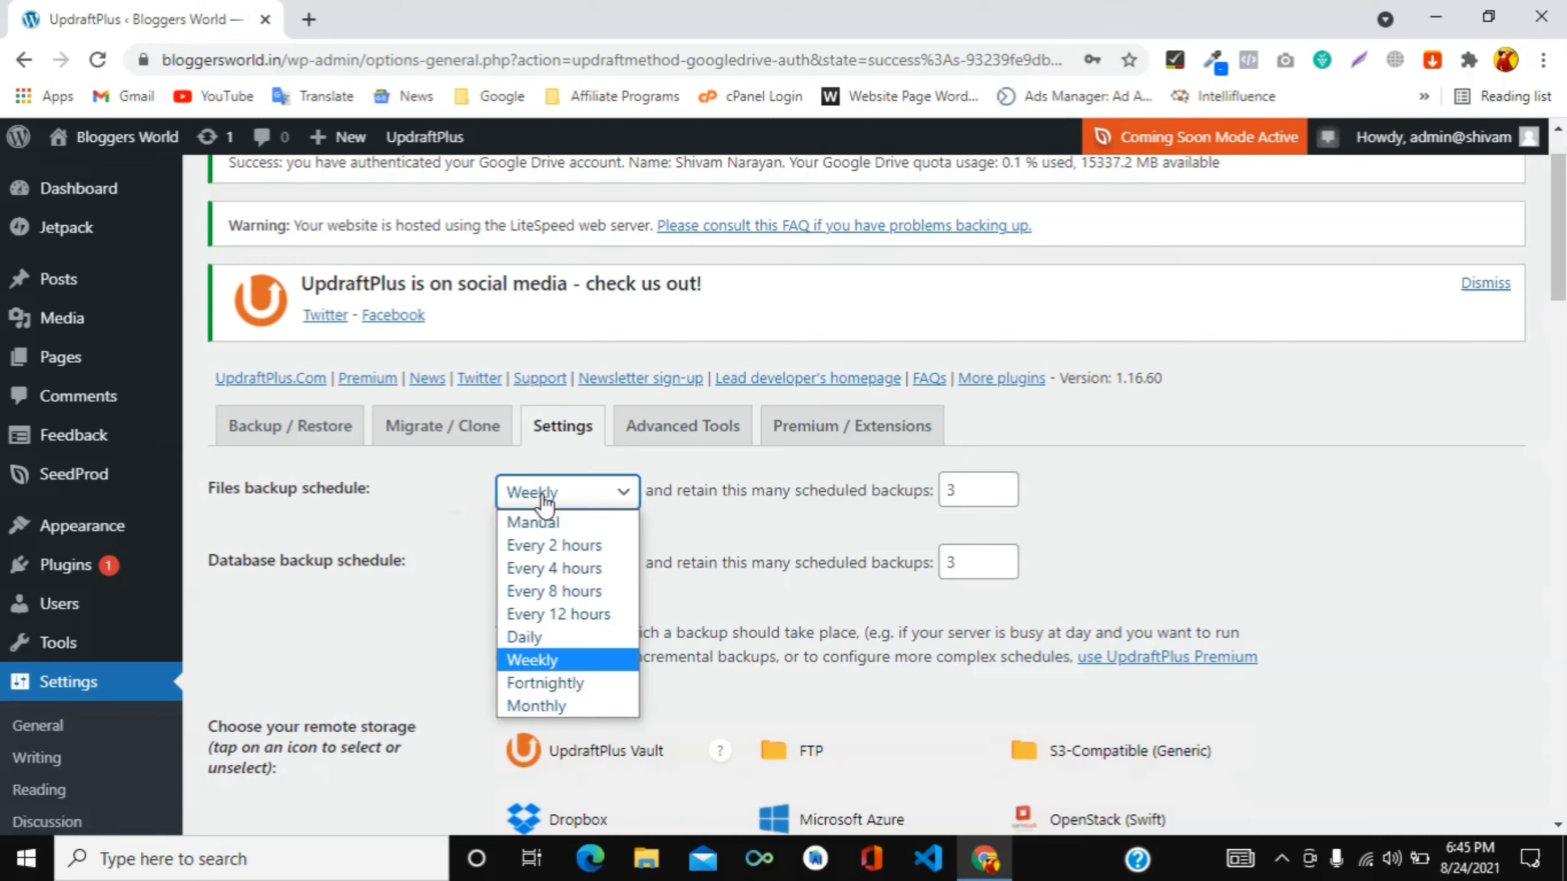
left_click(616, 662)
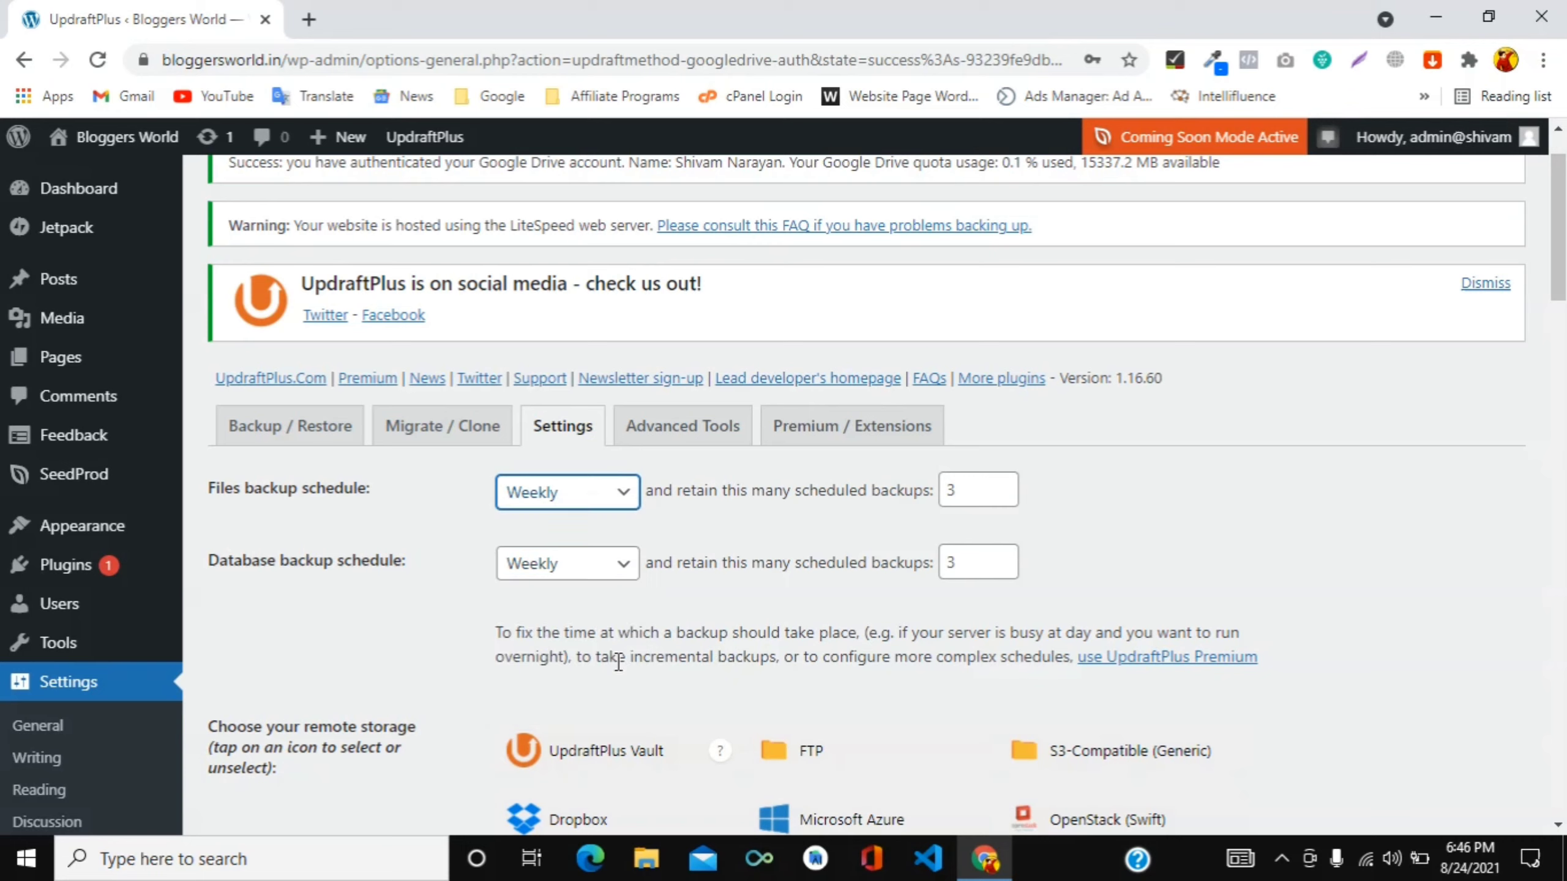
left_click(973, 491)
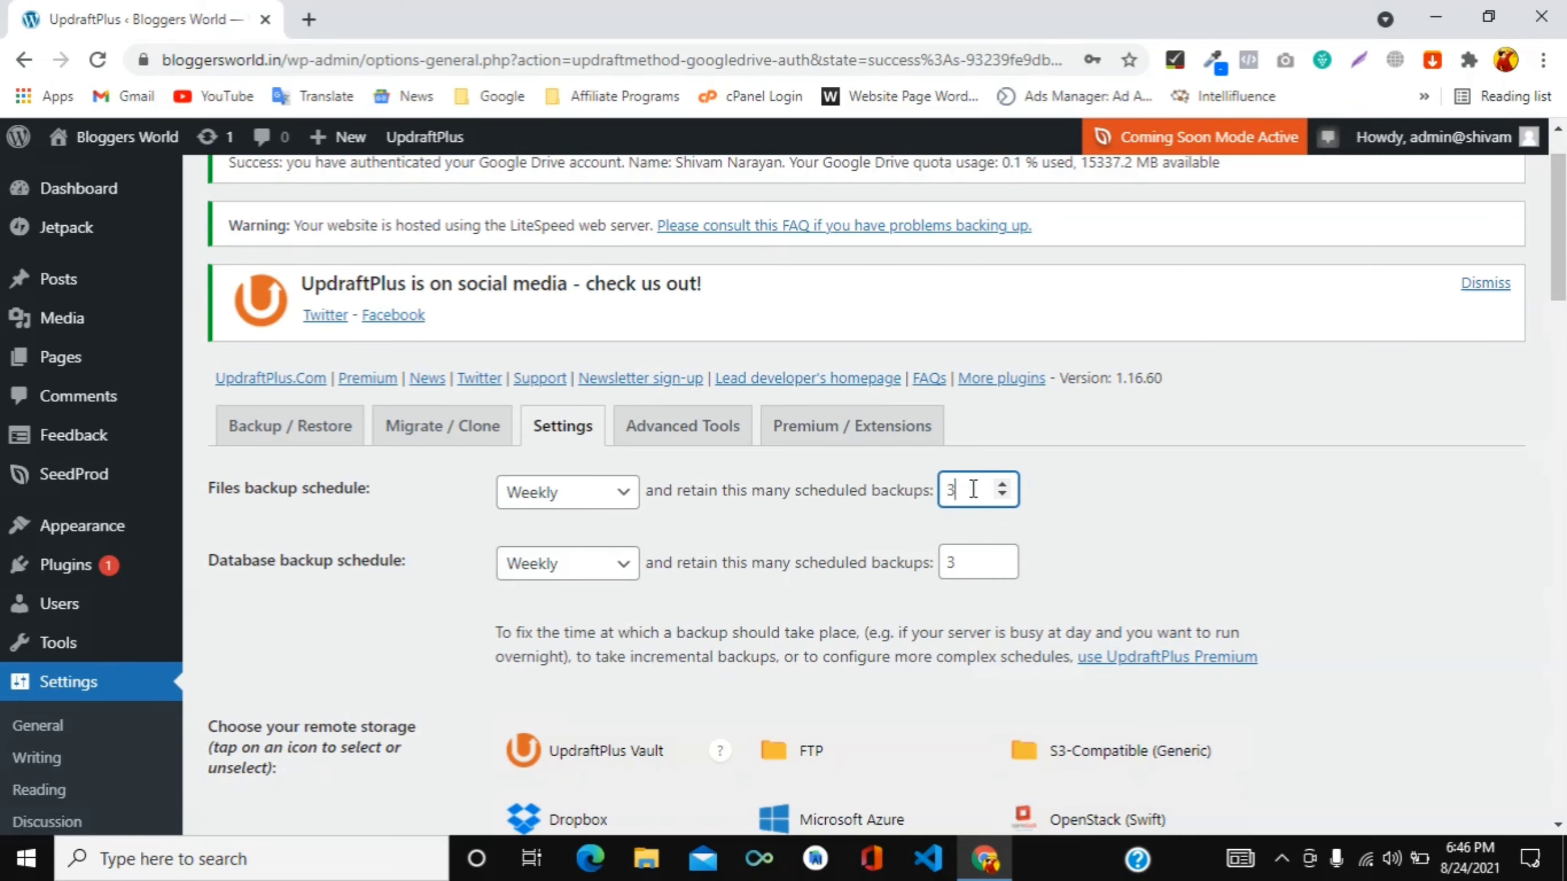
left_click(866, 535)
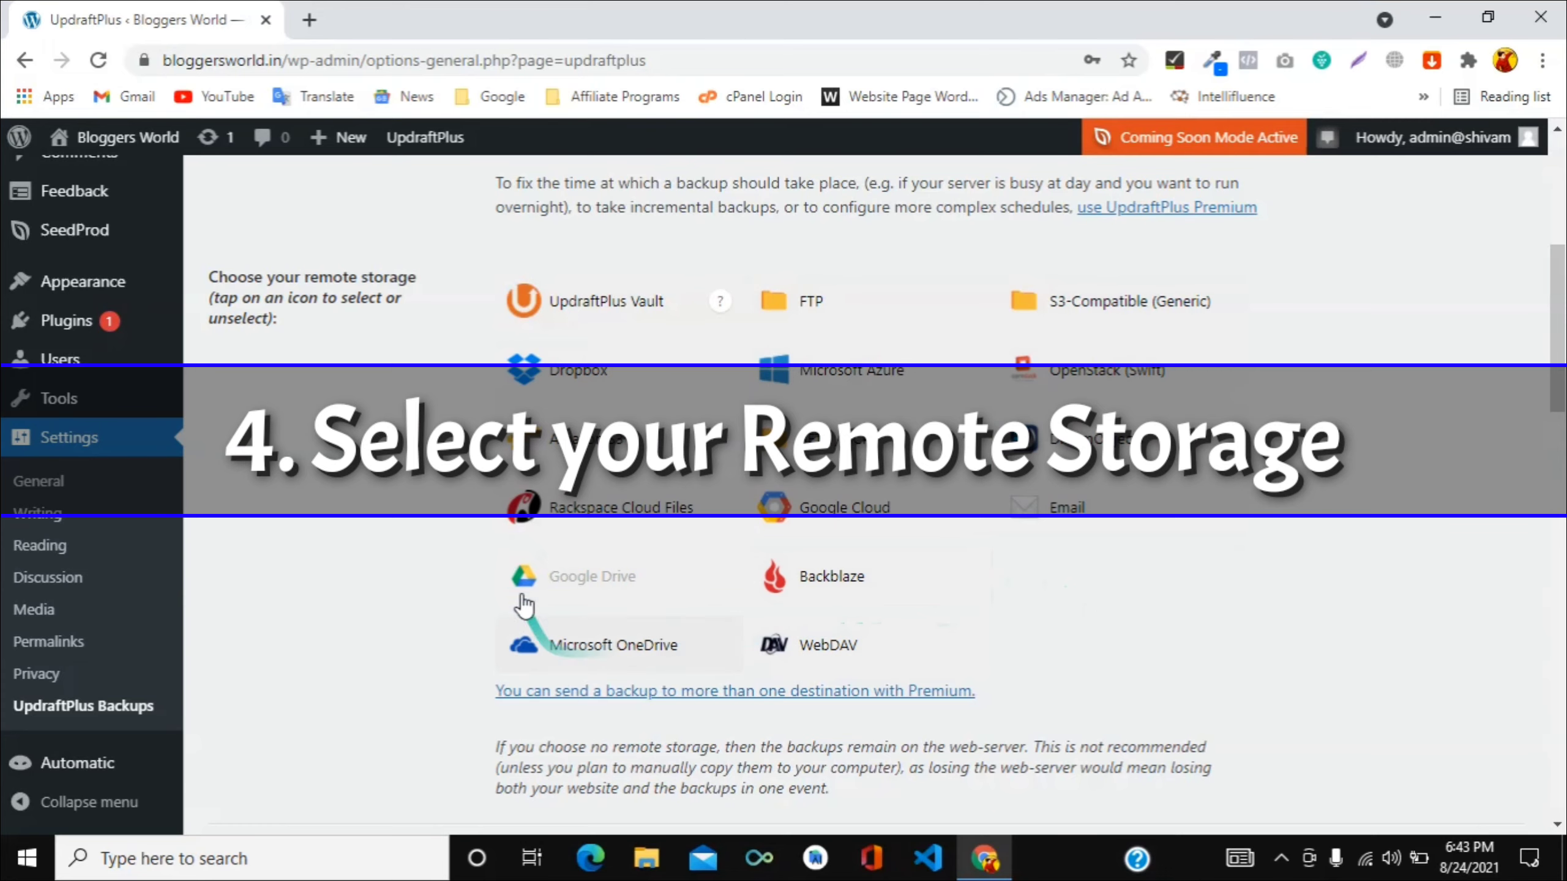
- Choose Google Drive as the UpdraftPlus remote storage and save the settings
left_click(593, 586)
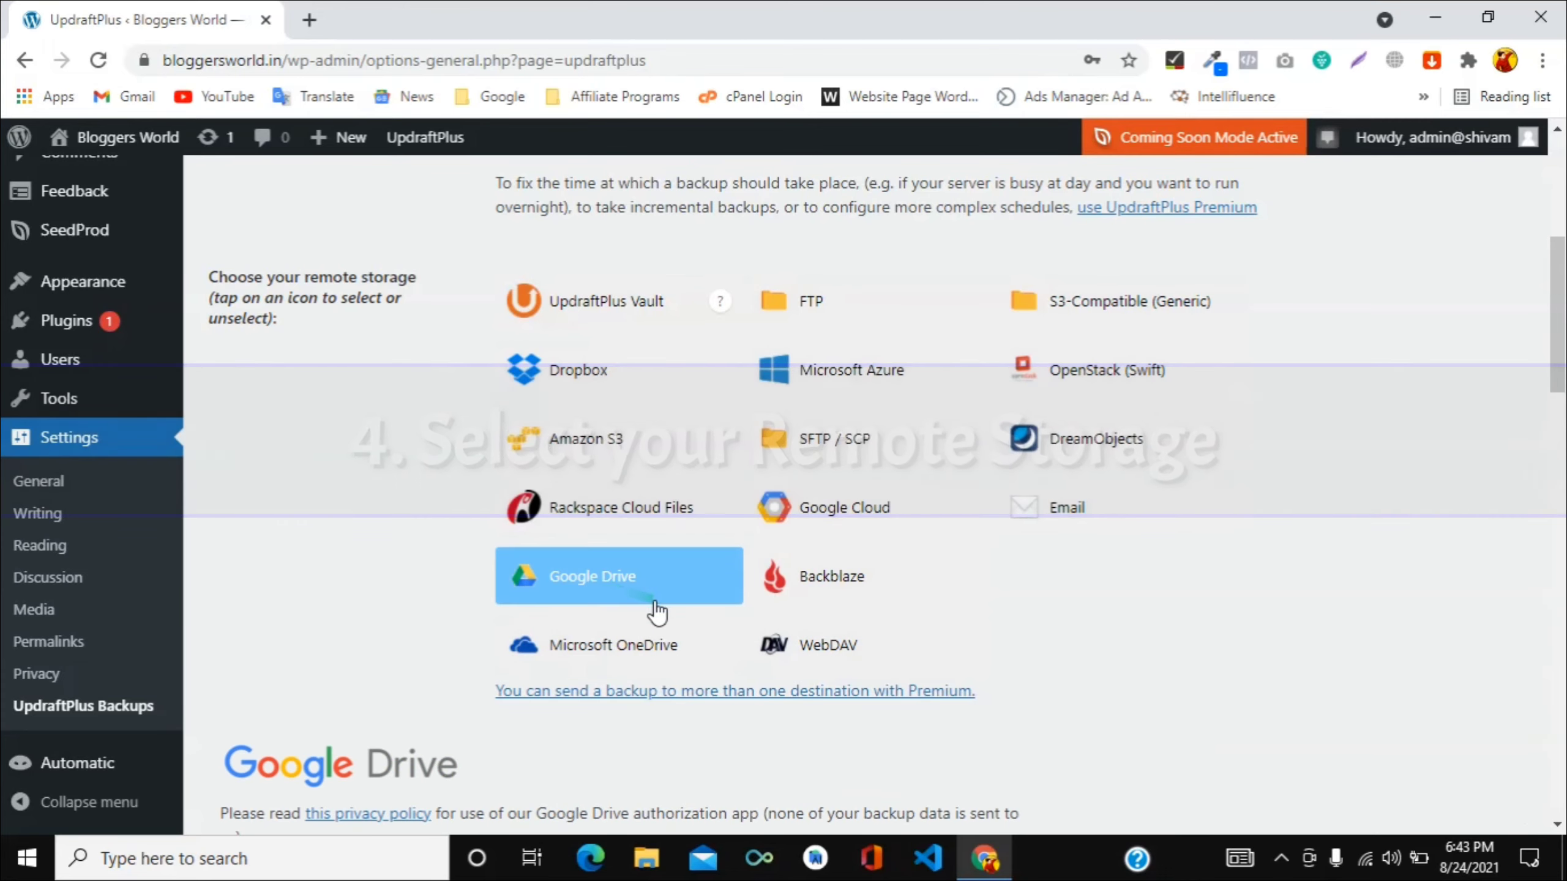
scroll(1024, 713, "down", 2)
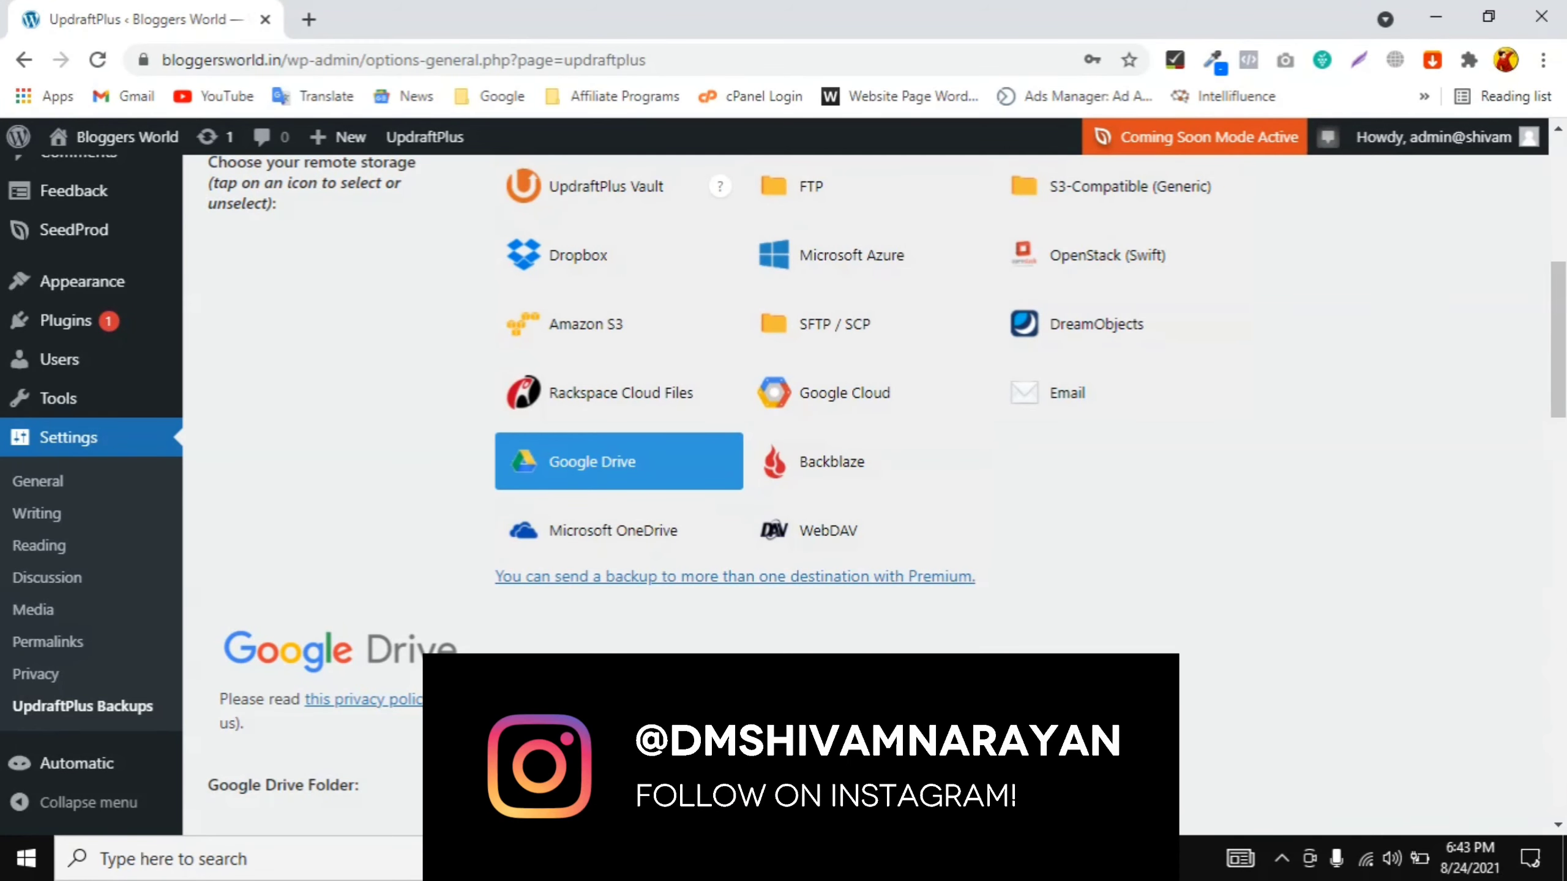
scroll(1031, 712, "down", 4)
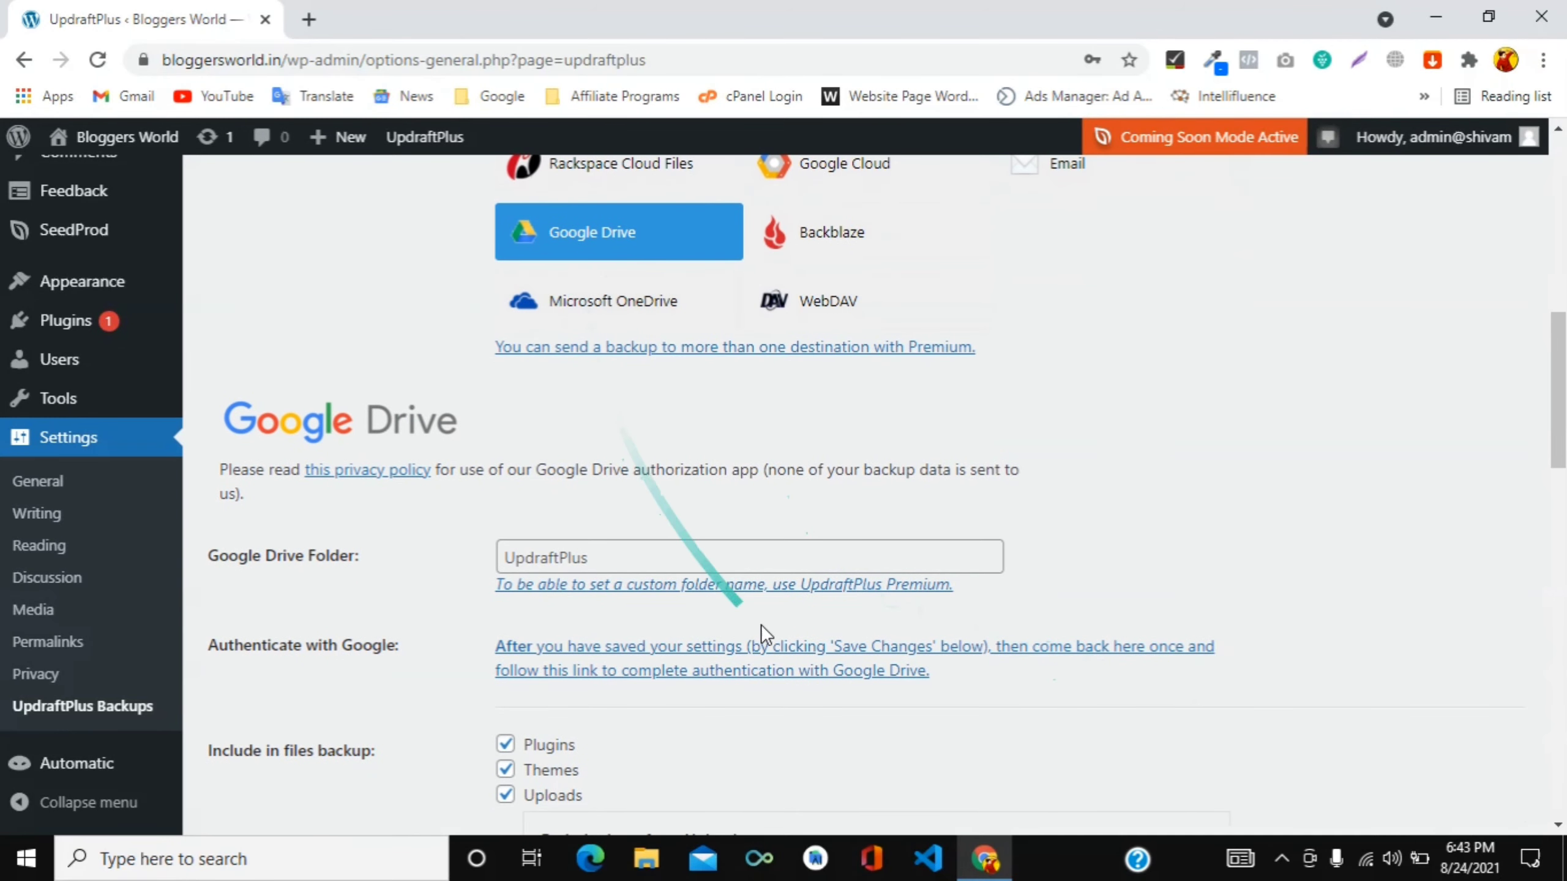
scroll(741, 586, "down", 4)
scroll(1069, 320, "up", 4)
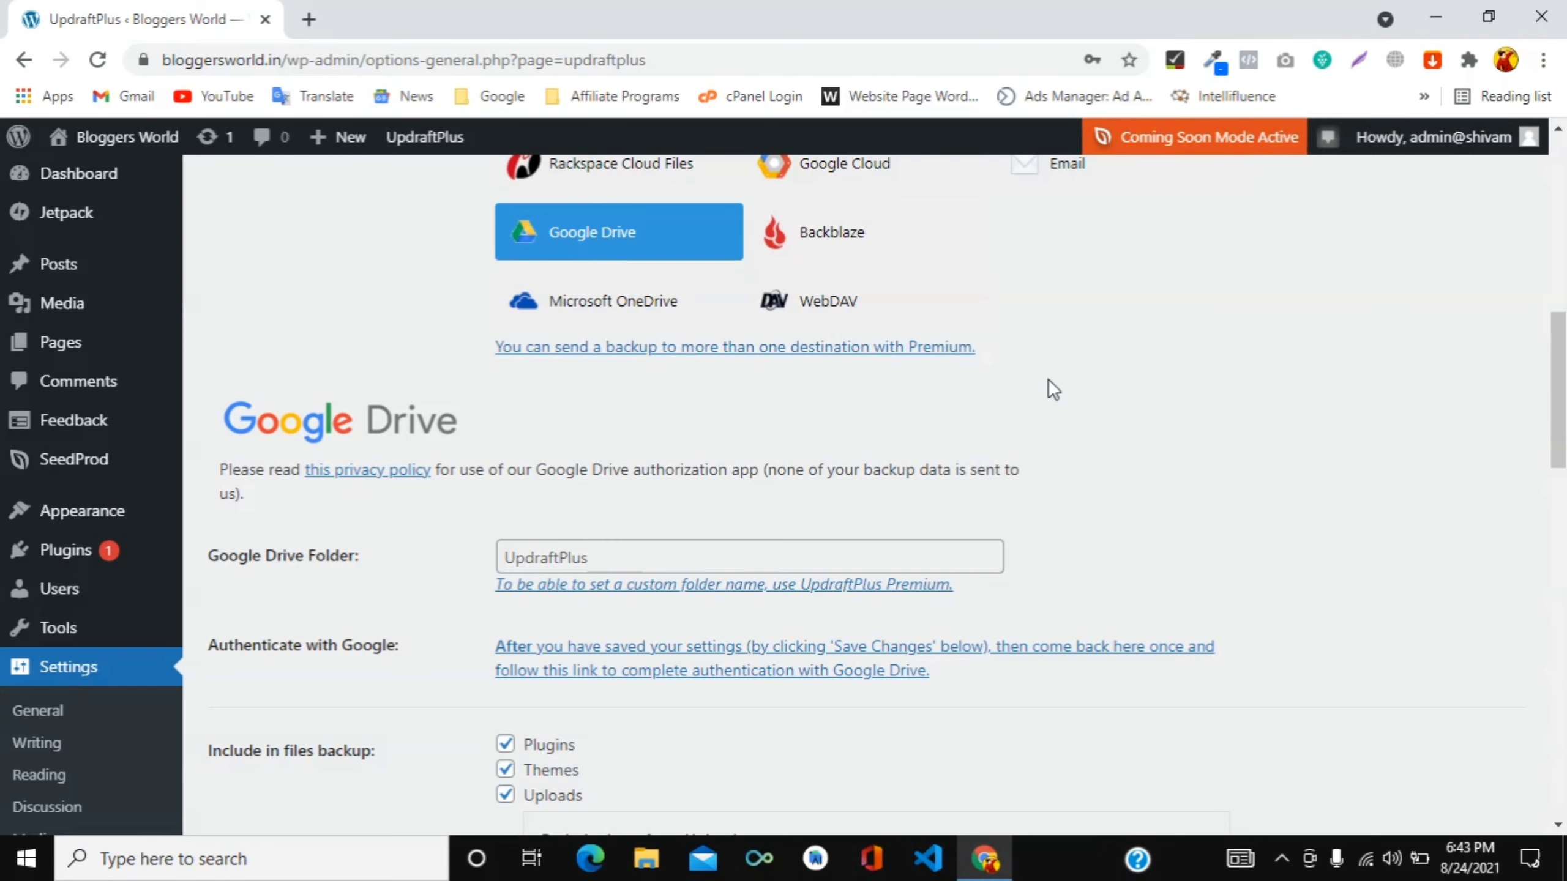
scroll(636, 508, "down", 8)
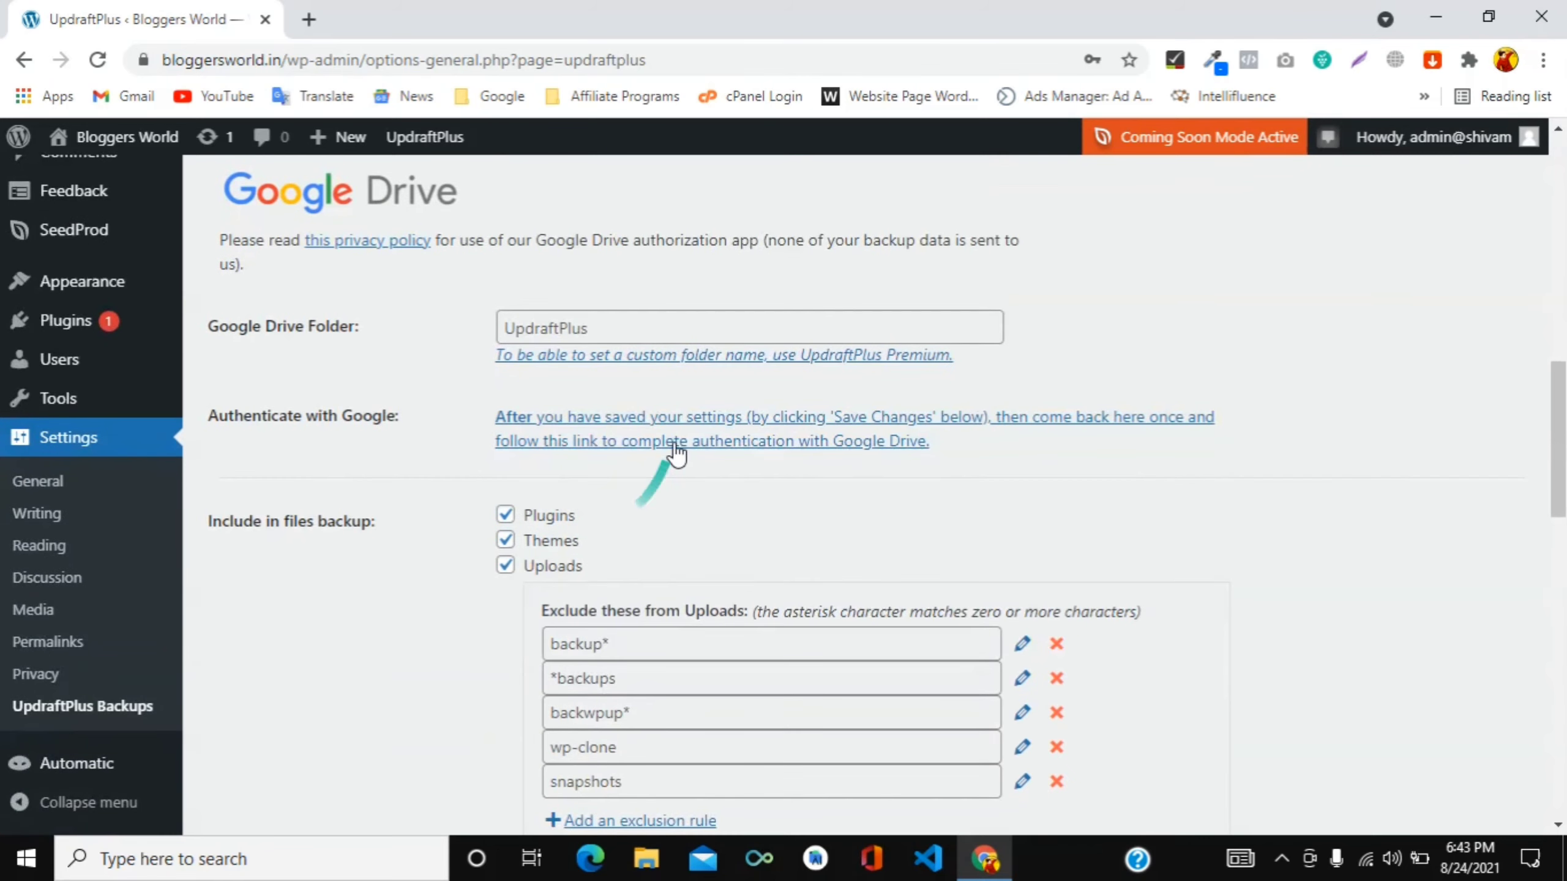
scroll(536, 546, "down", 9)
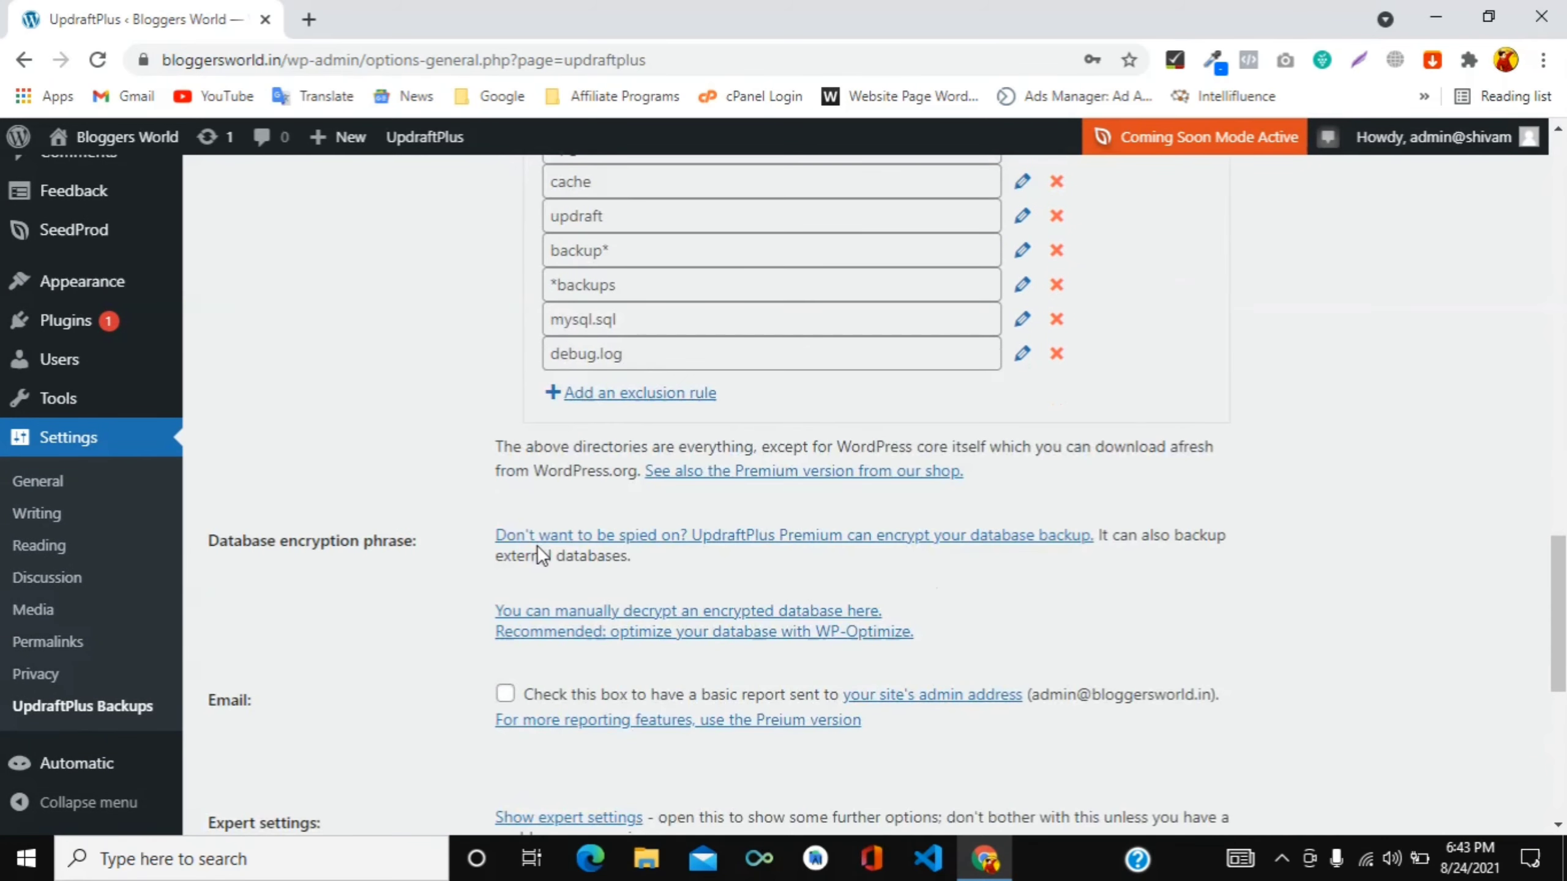
scroll(543, 407, "down", 2)
scroll(476, 604, "down", 3)
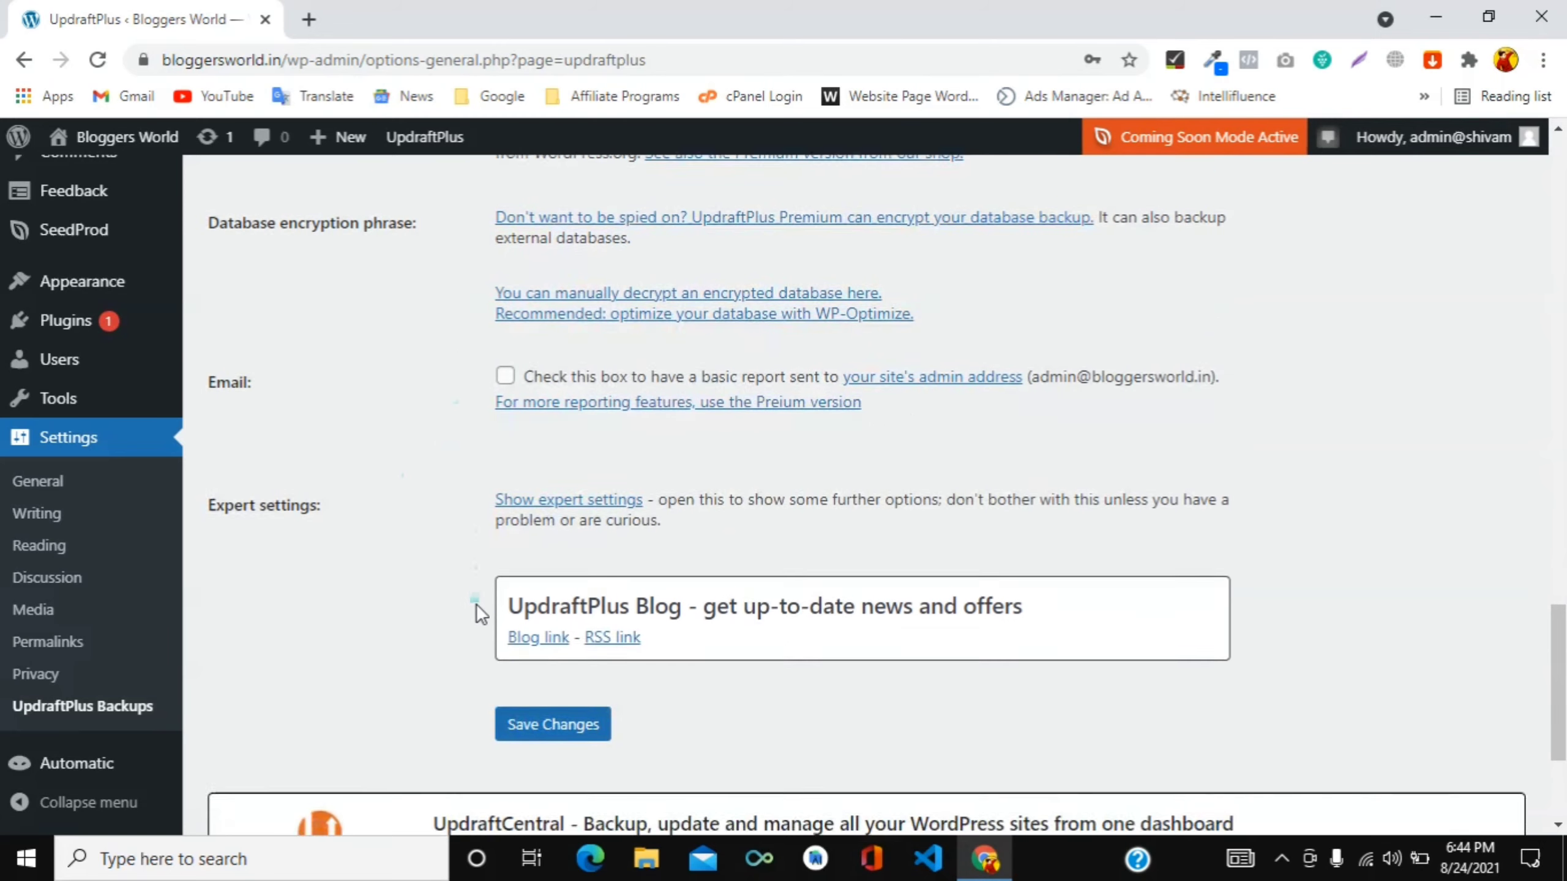
scroll(923, 607, "up", 20)
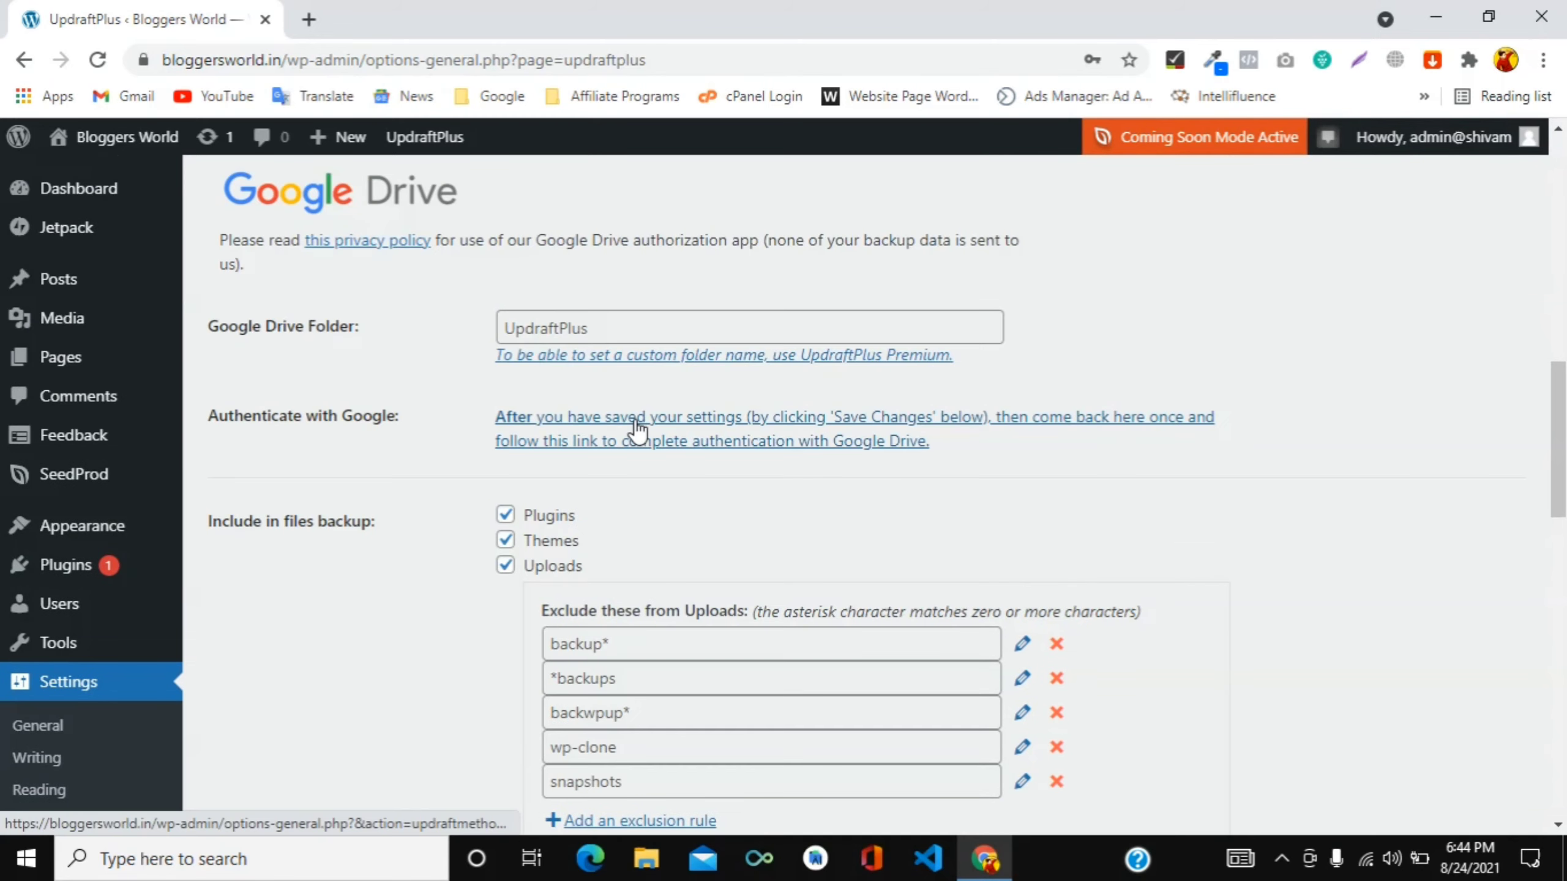
scroll(637, 420, "down", 20)
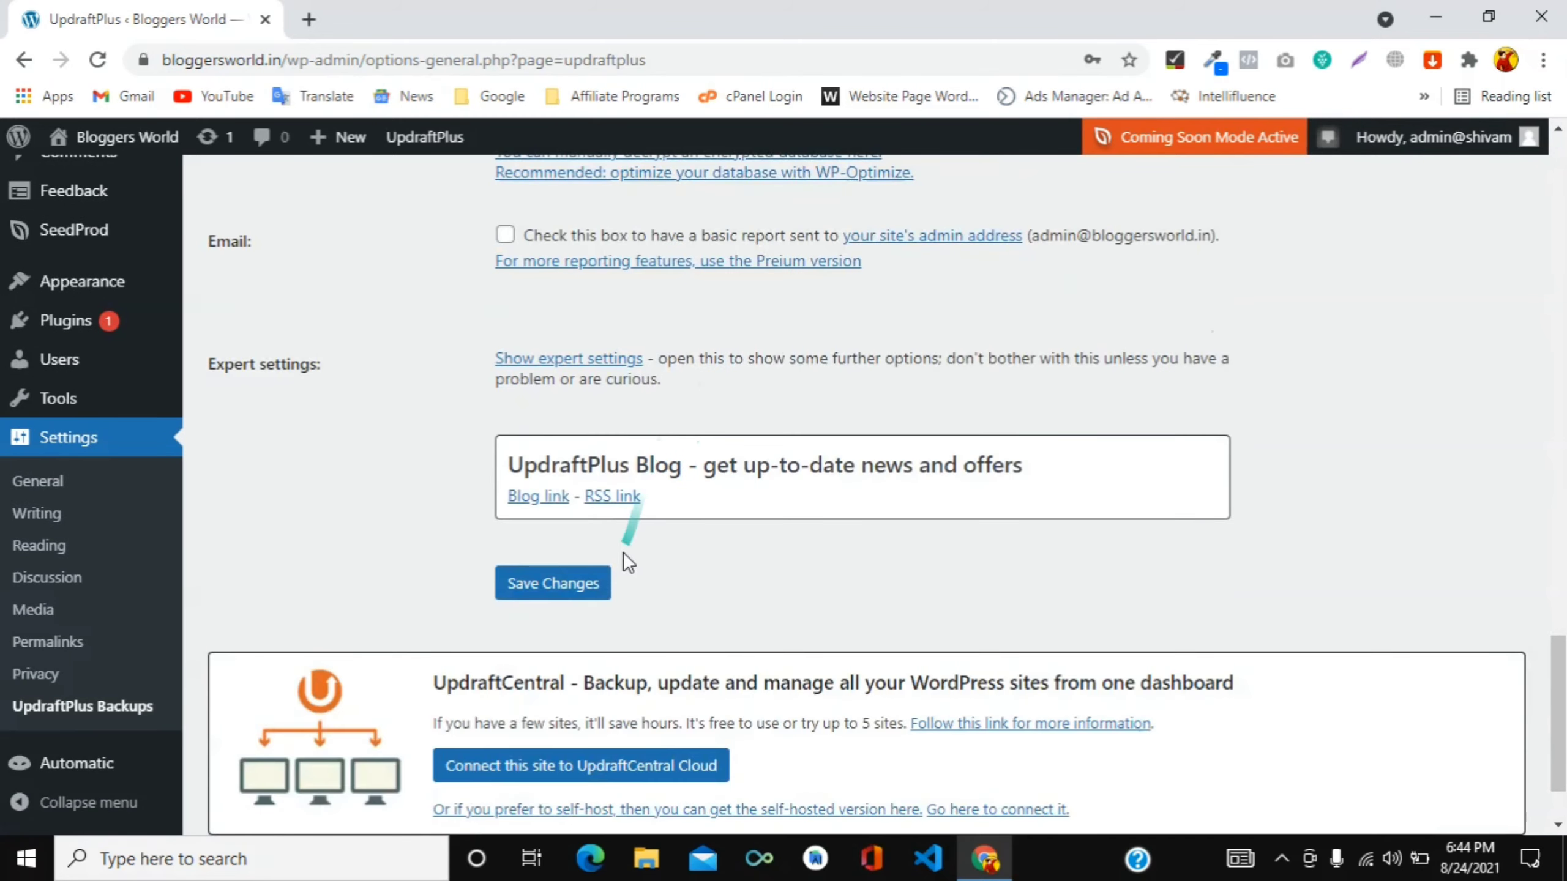
left_click(576, 584)
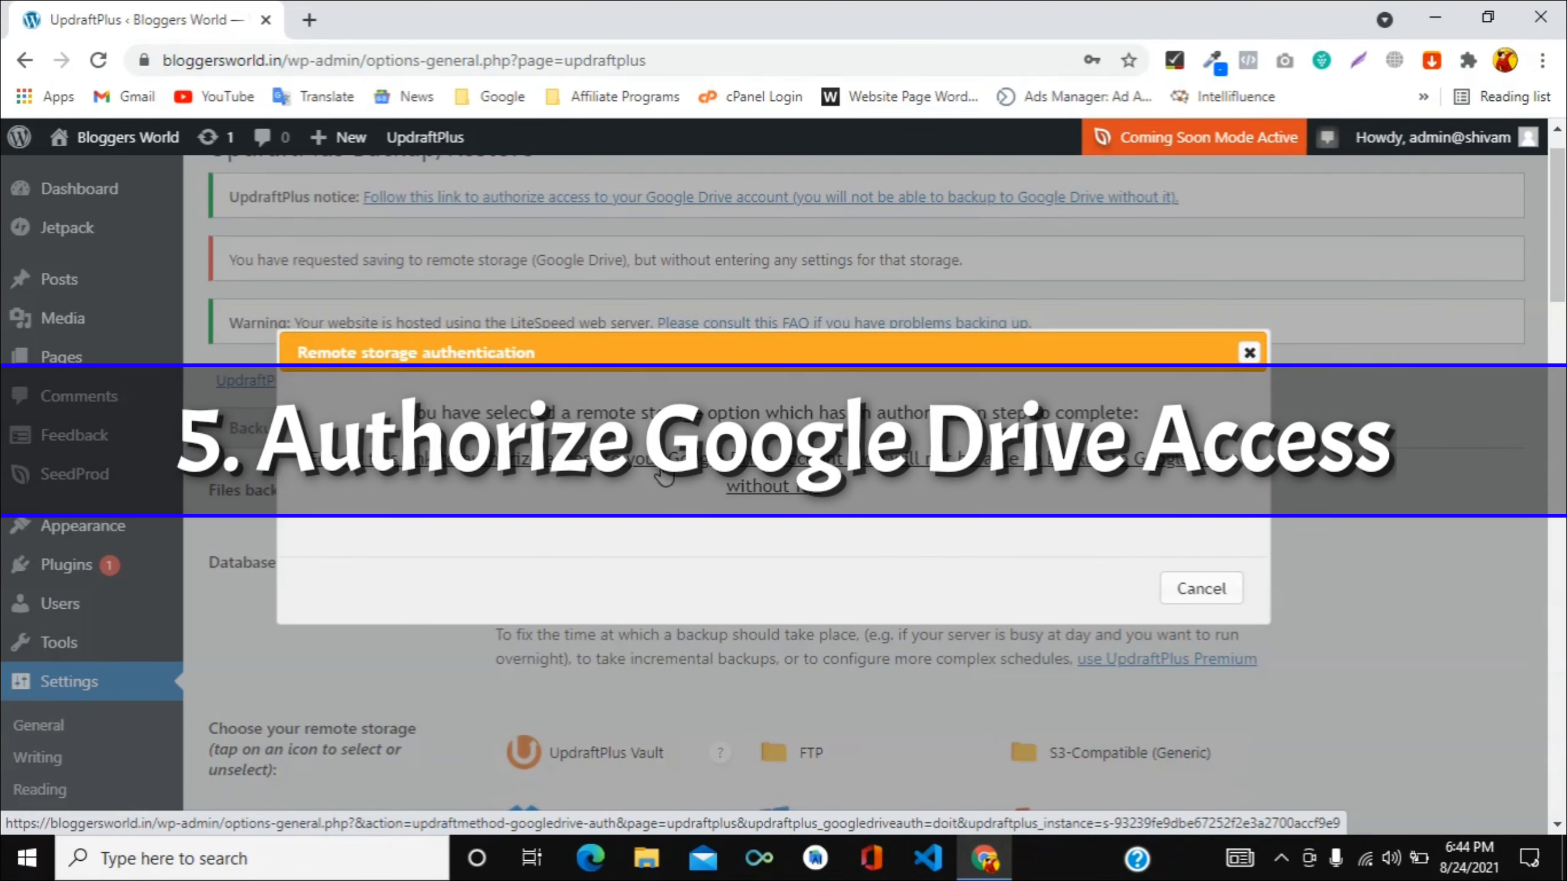
- Authorize UpdraftPlus to access the Google Drive of the first listed Google account and complete the setup
left_click(664, 470)
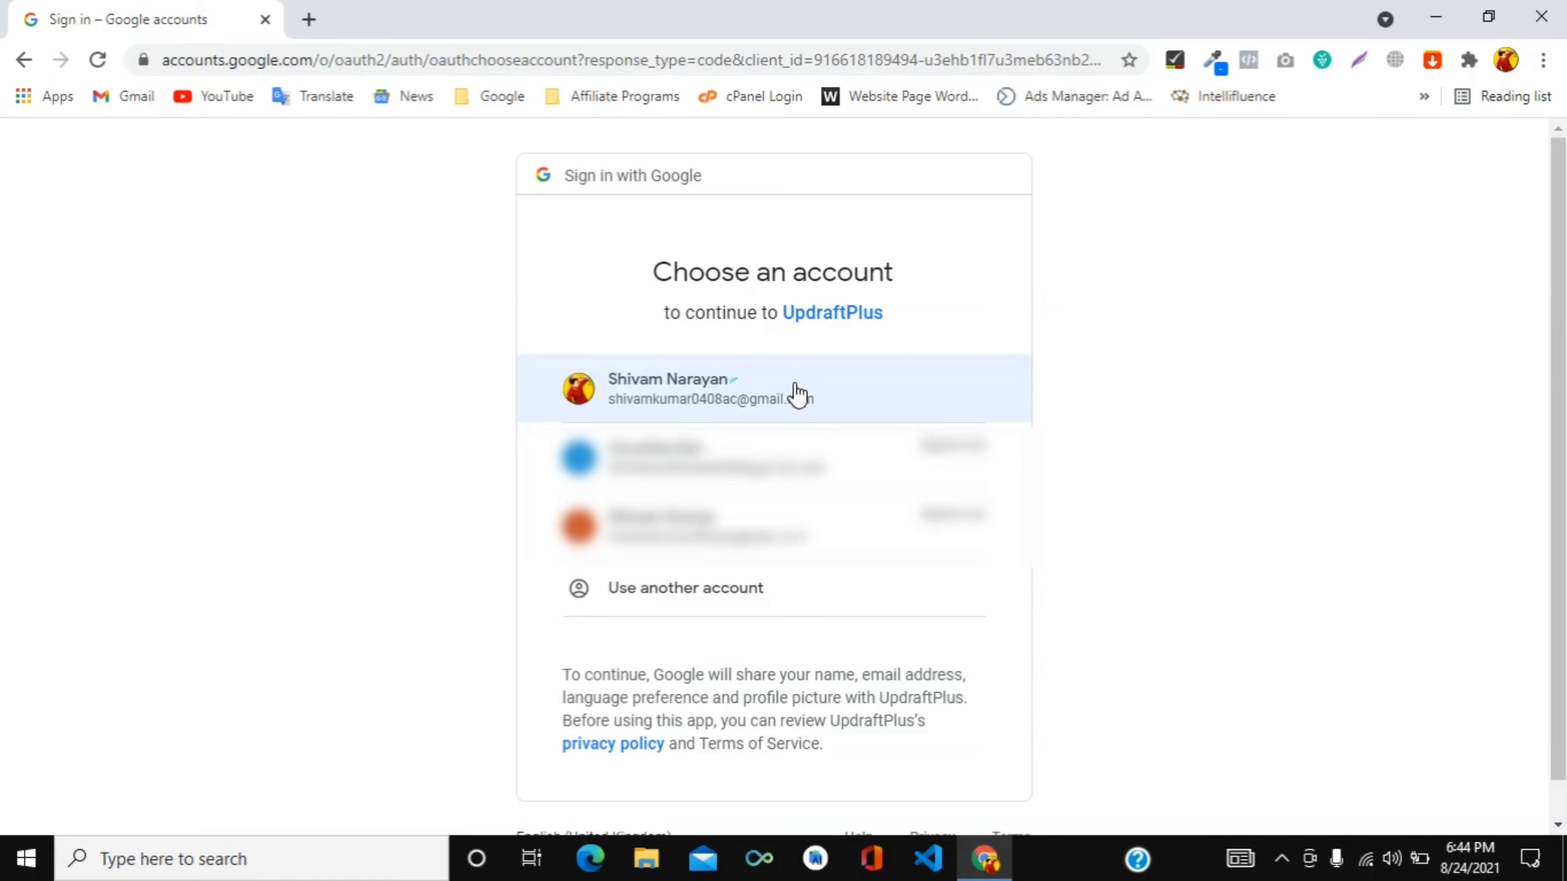
left_click(789, 389)
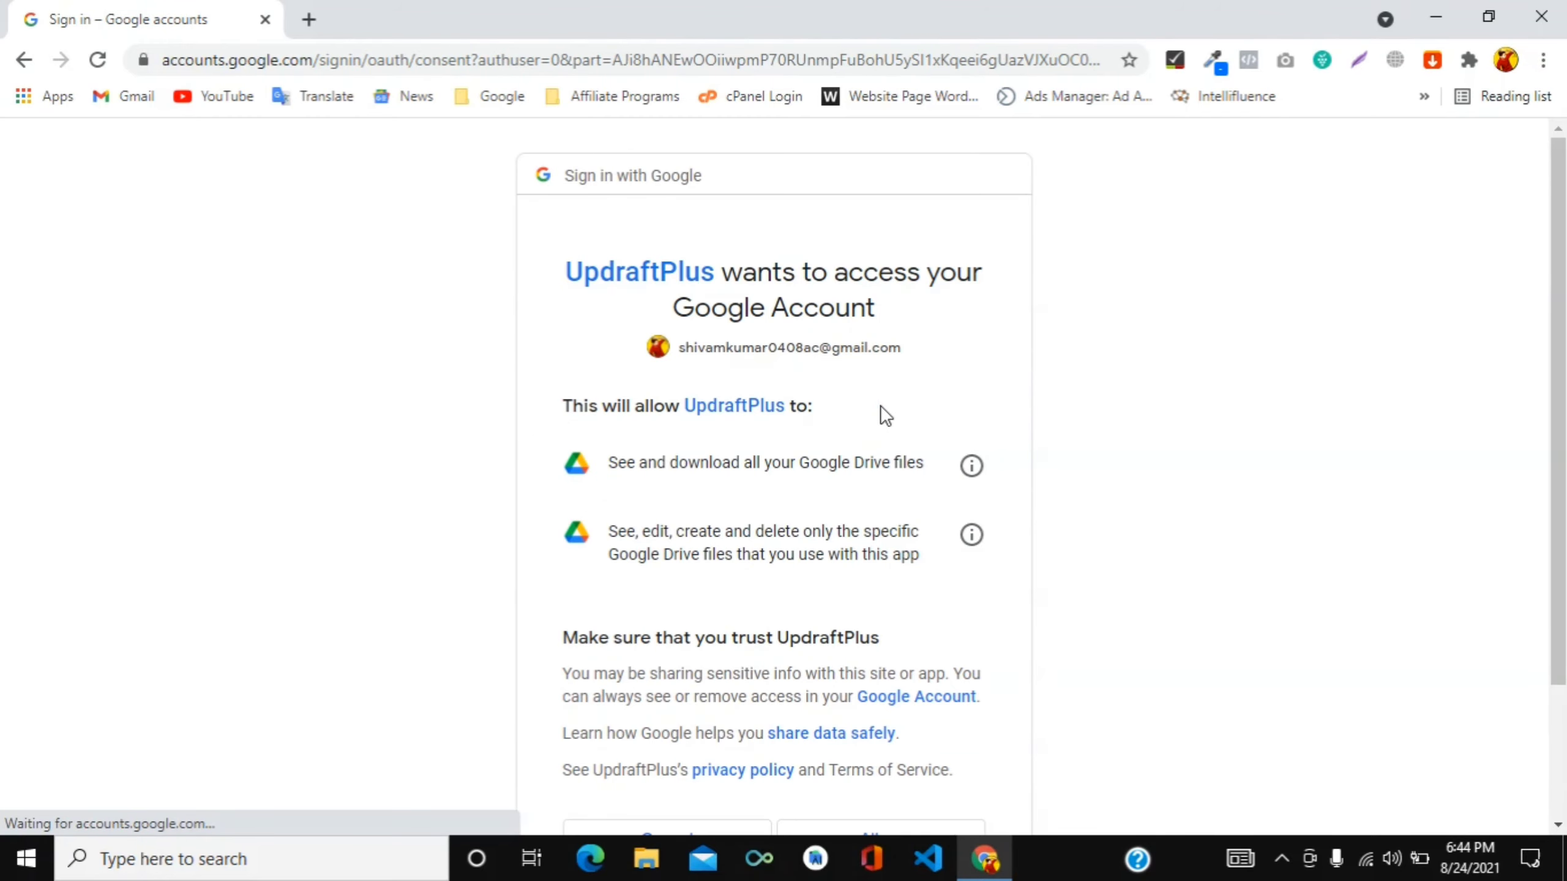
scroll(942, 581, "down", 3)
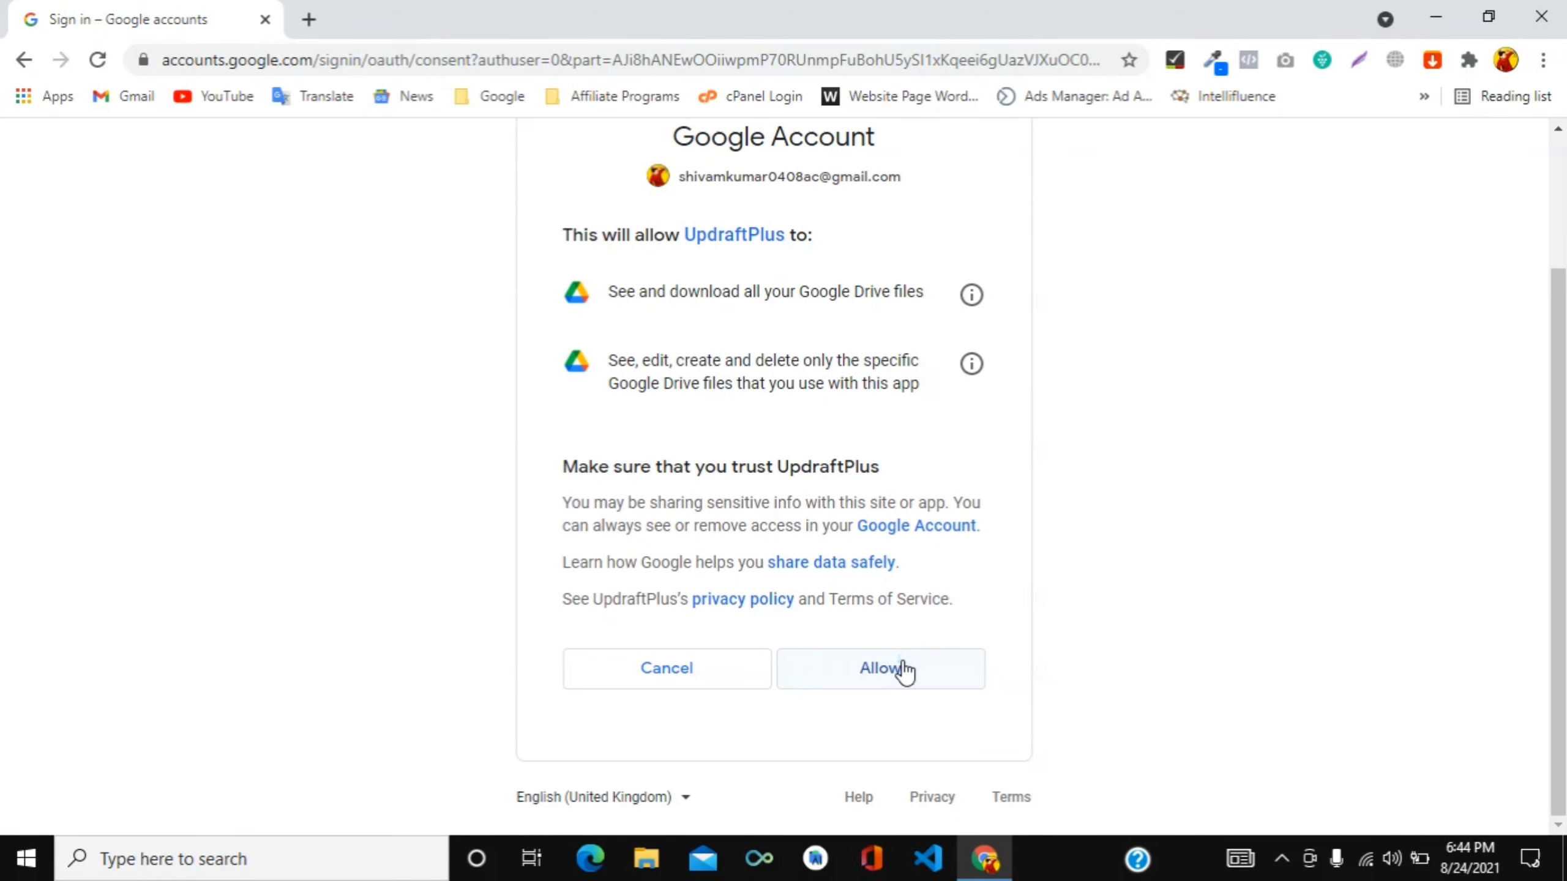
left_click(880, 662)
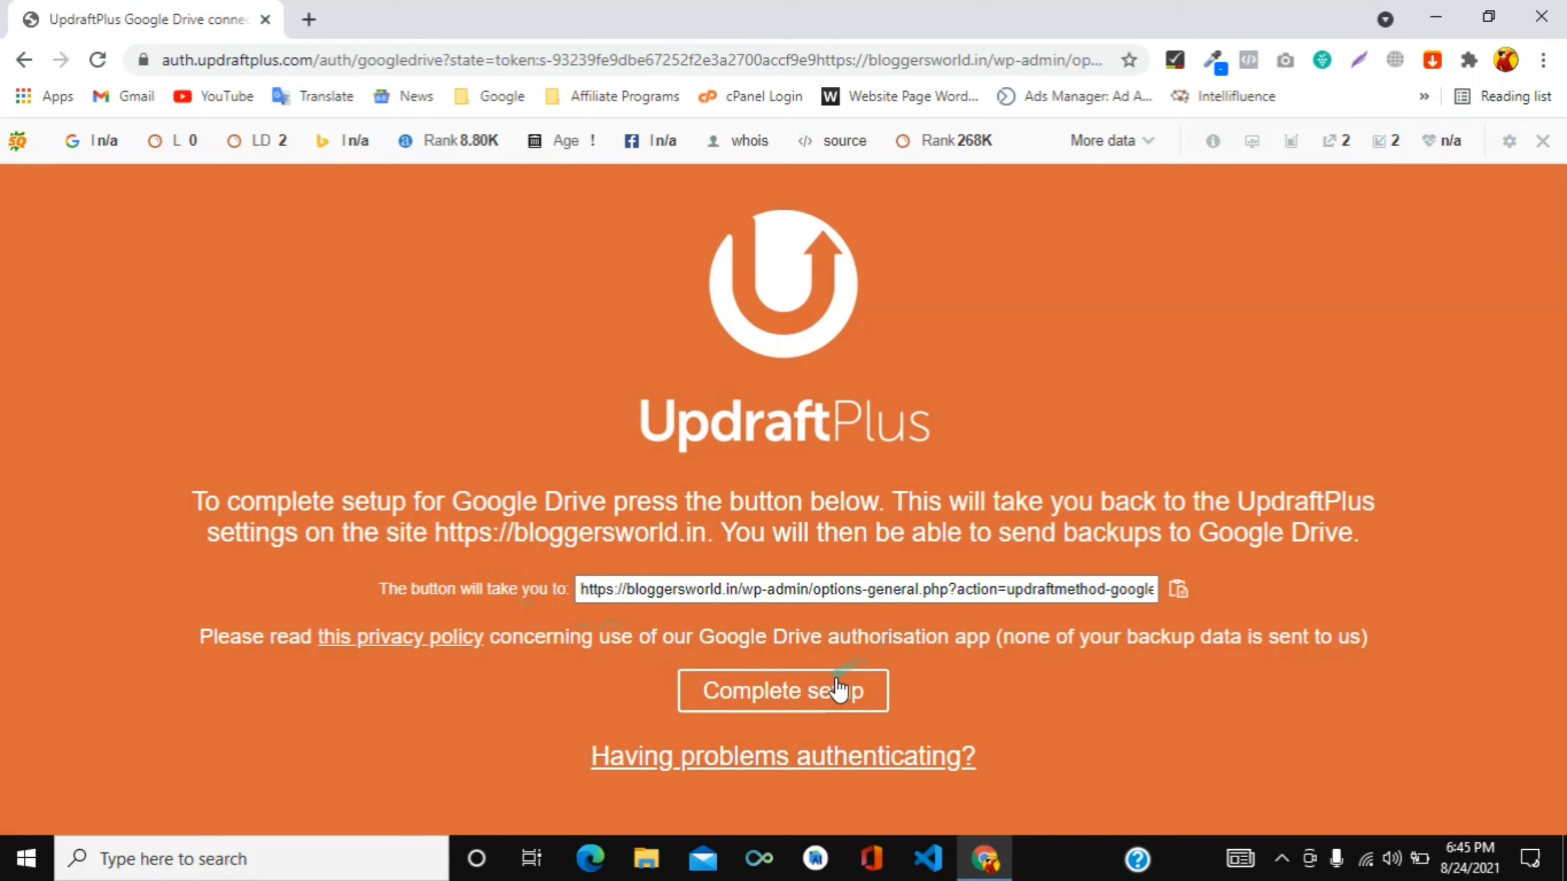
left_click(795, 707)
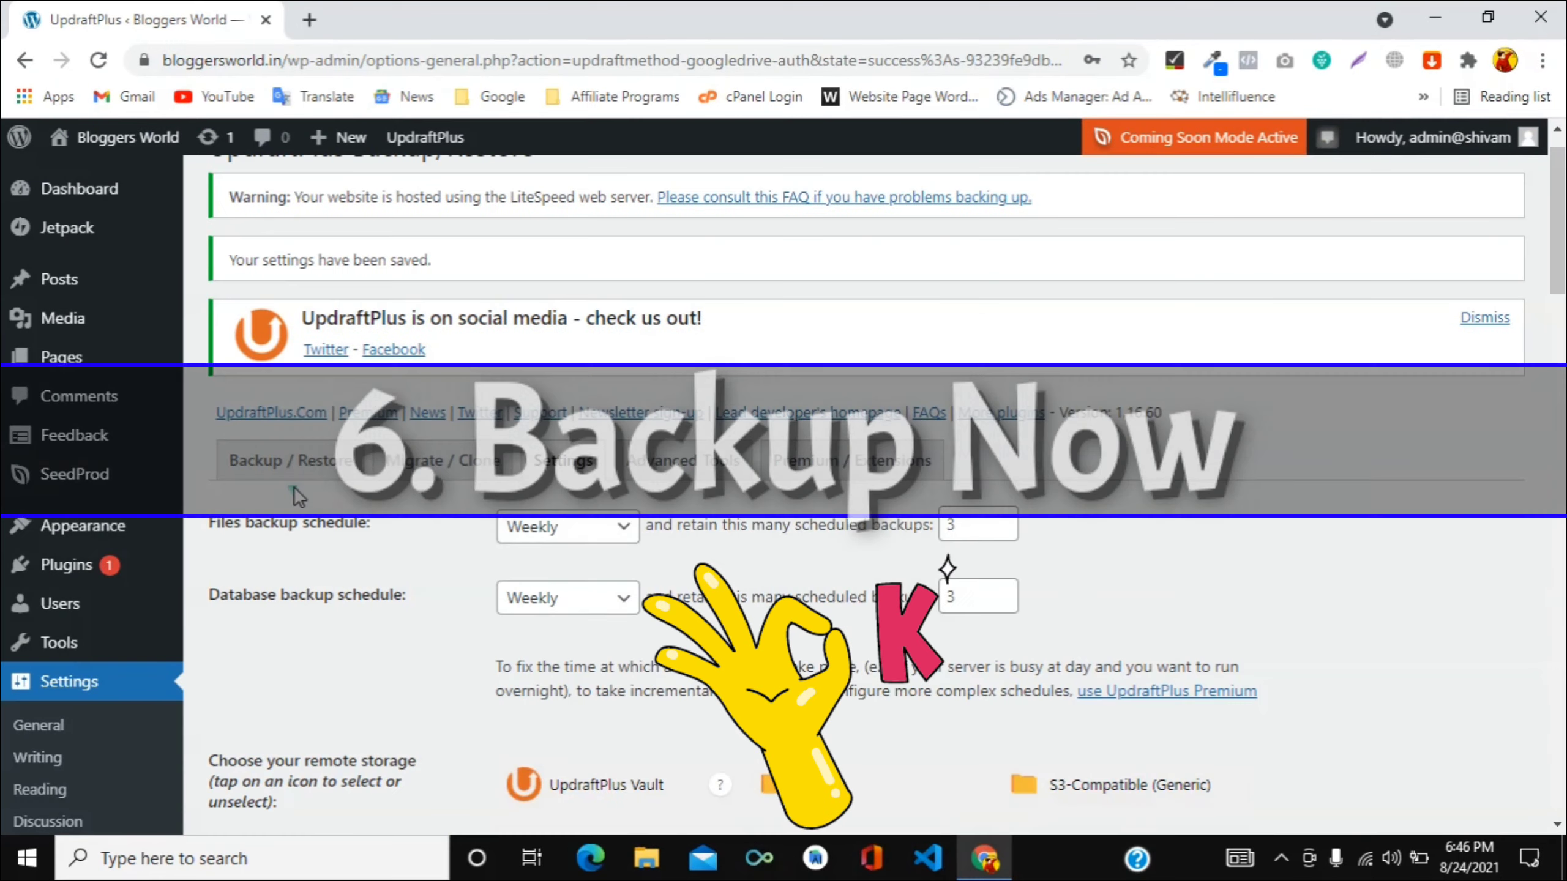
- Run a new backup of database and files to remote storage, allowing only manual deletion, and dismiss the completion message
left_click(292, 475)
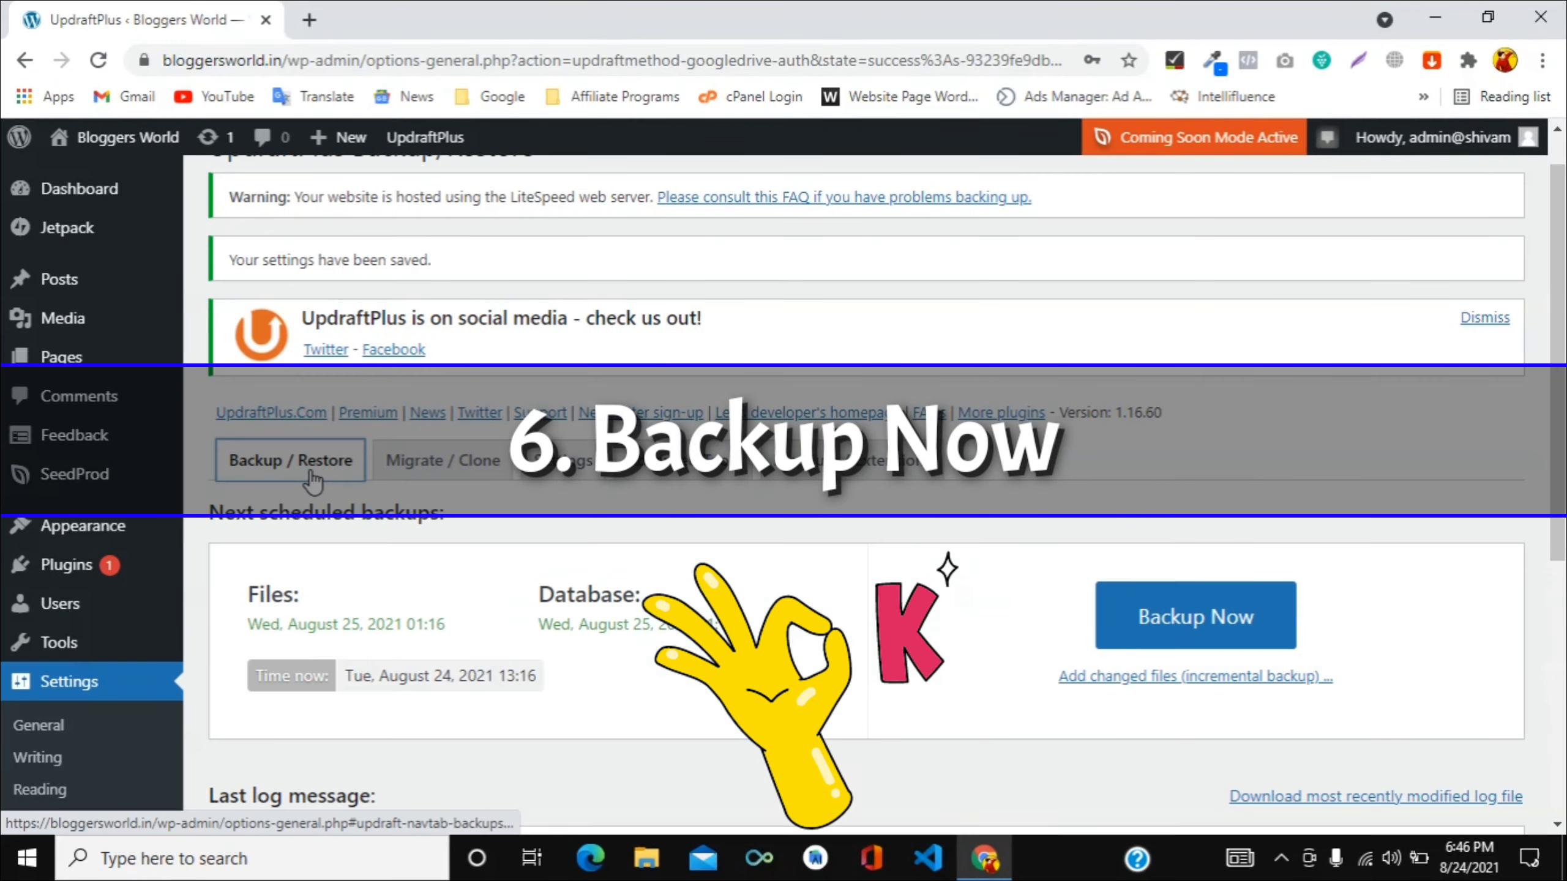
scroll(708, 539, "down", 3)
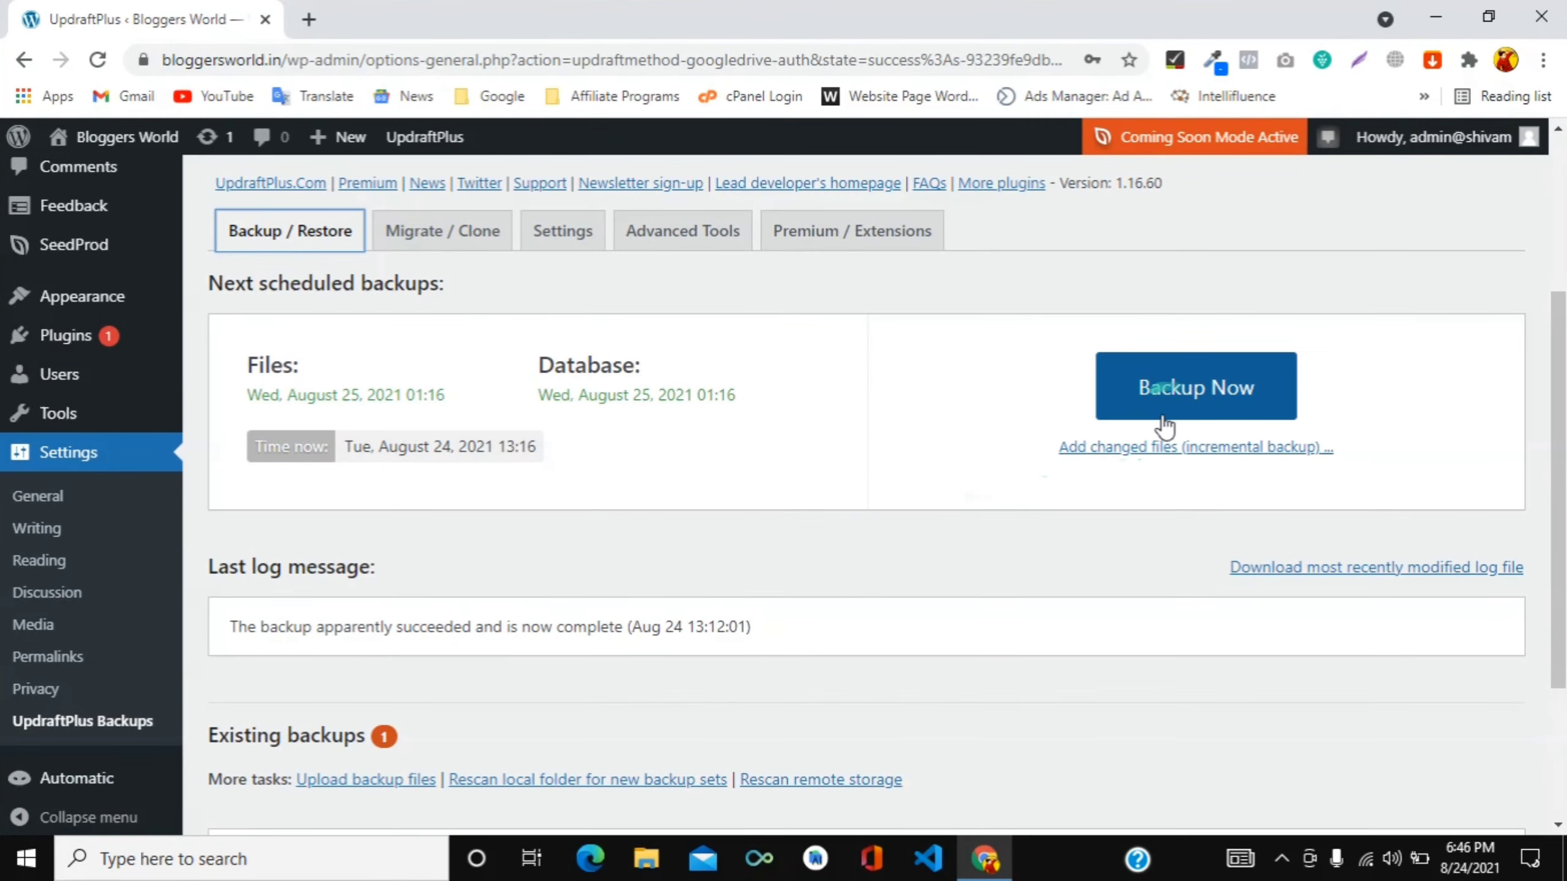
left_click(1214, 411)
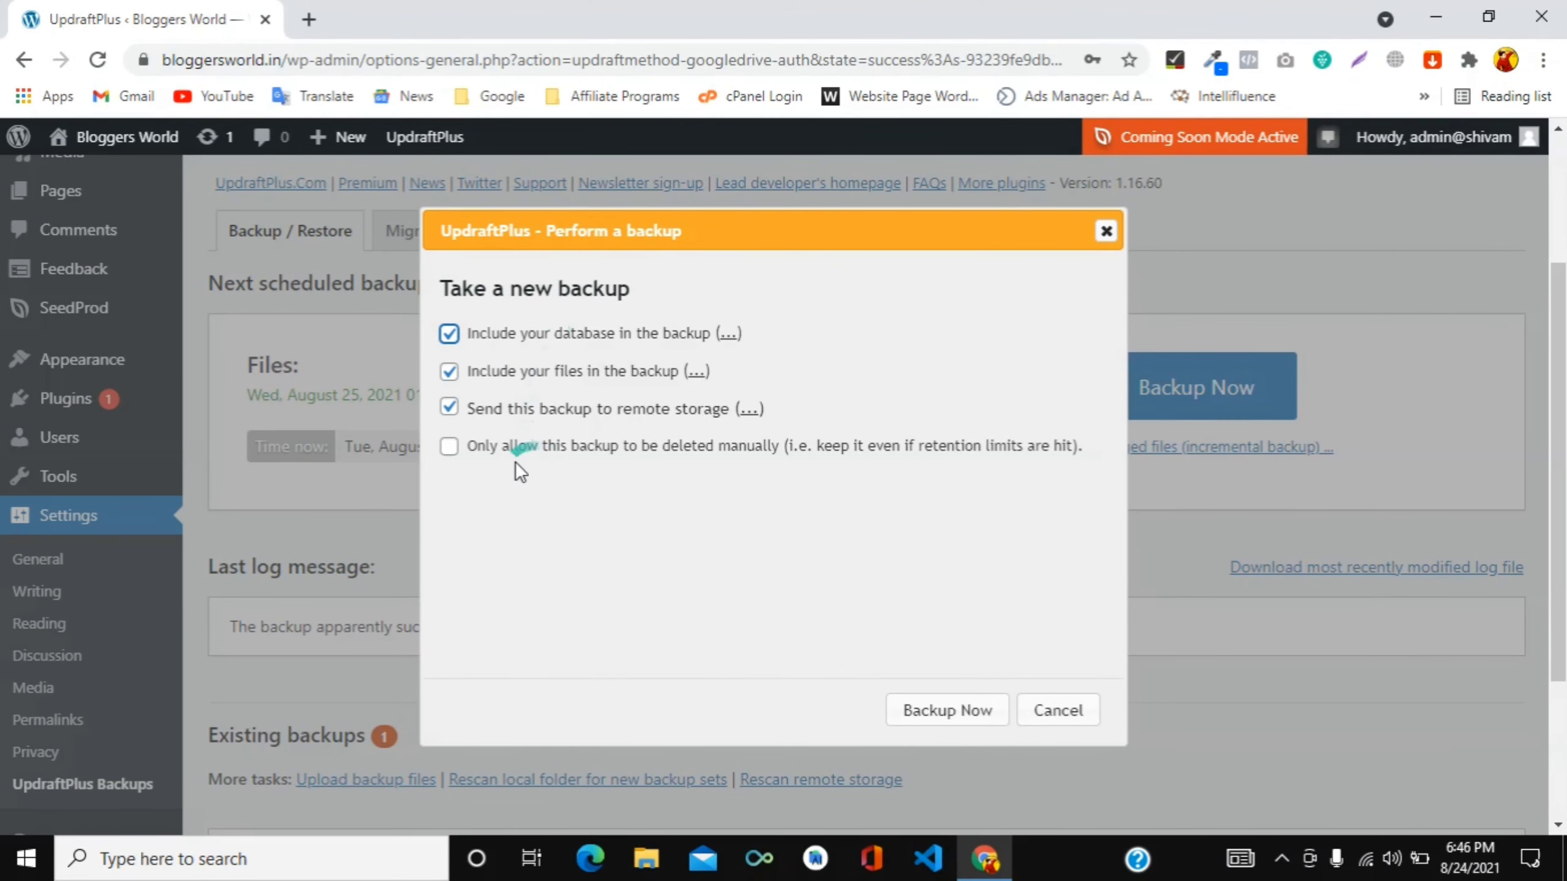
left_click(536, 460)
left_click(942, 716)
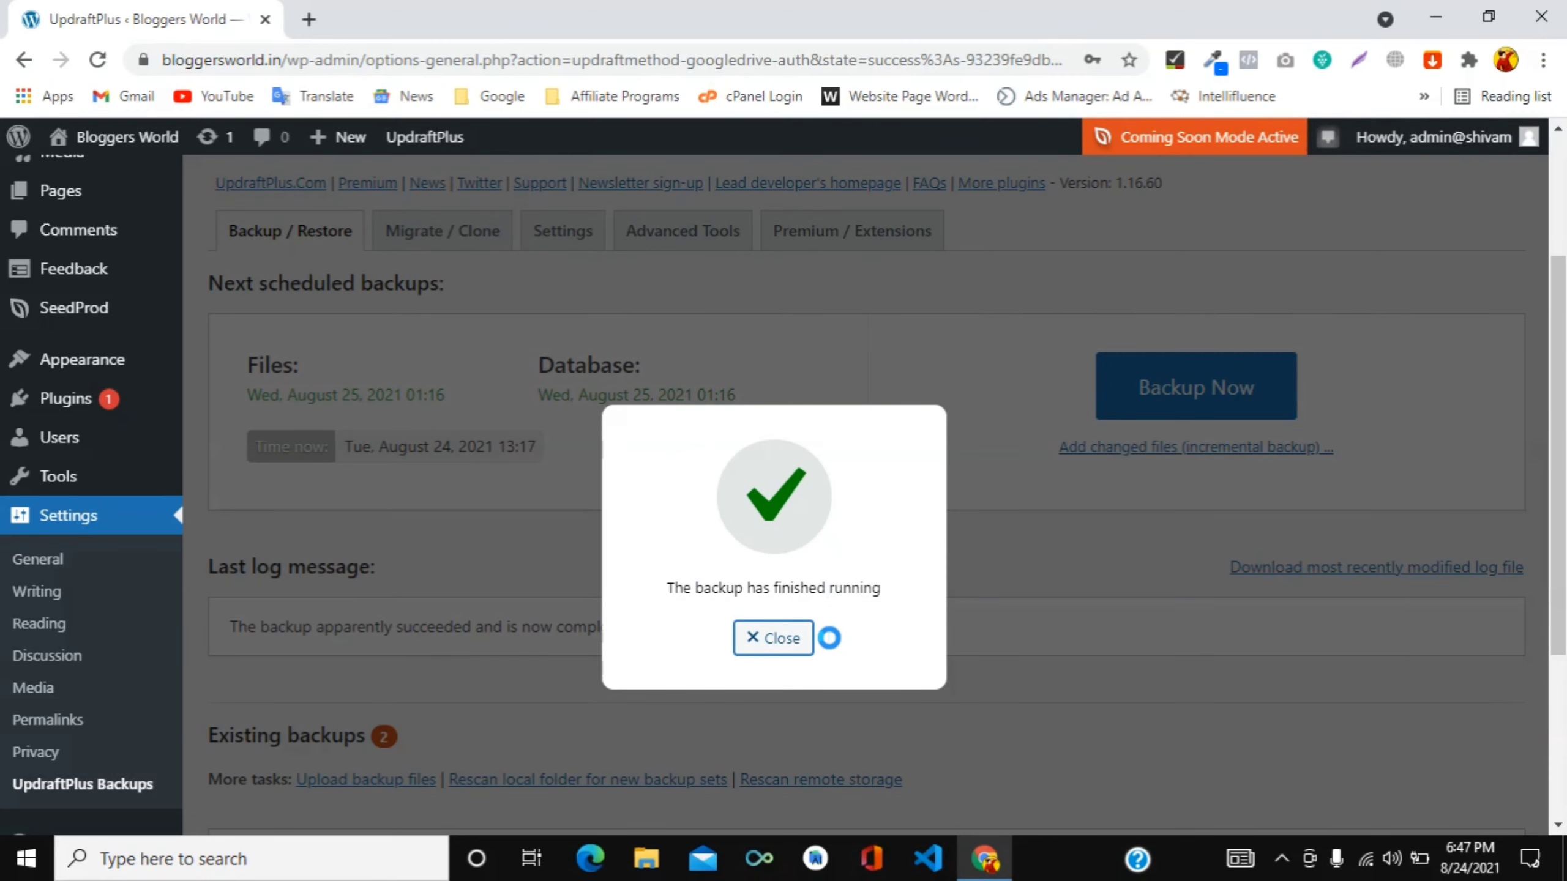
left_click(802, 638)
- Check the newest entry in the existing backups list and its remote storage location
scroll(837, 617, "down", 3)
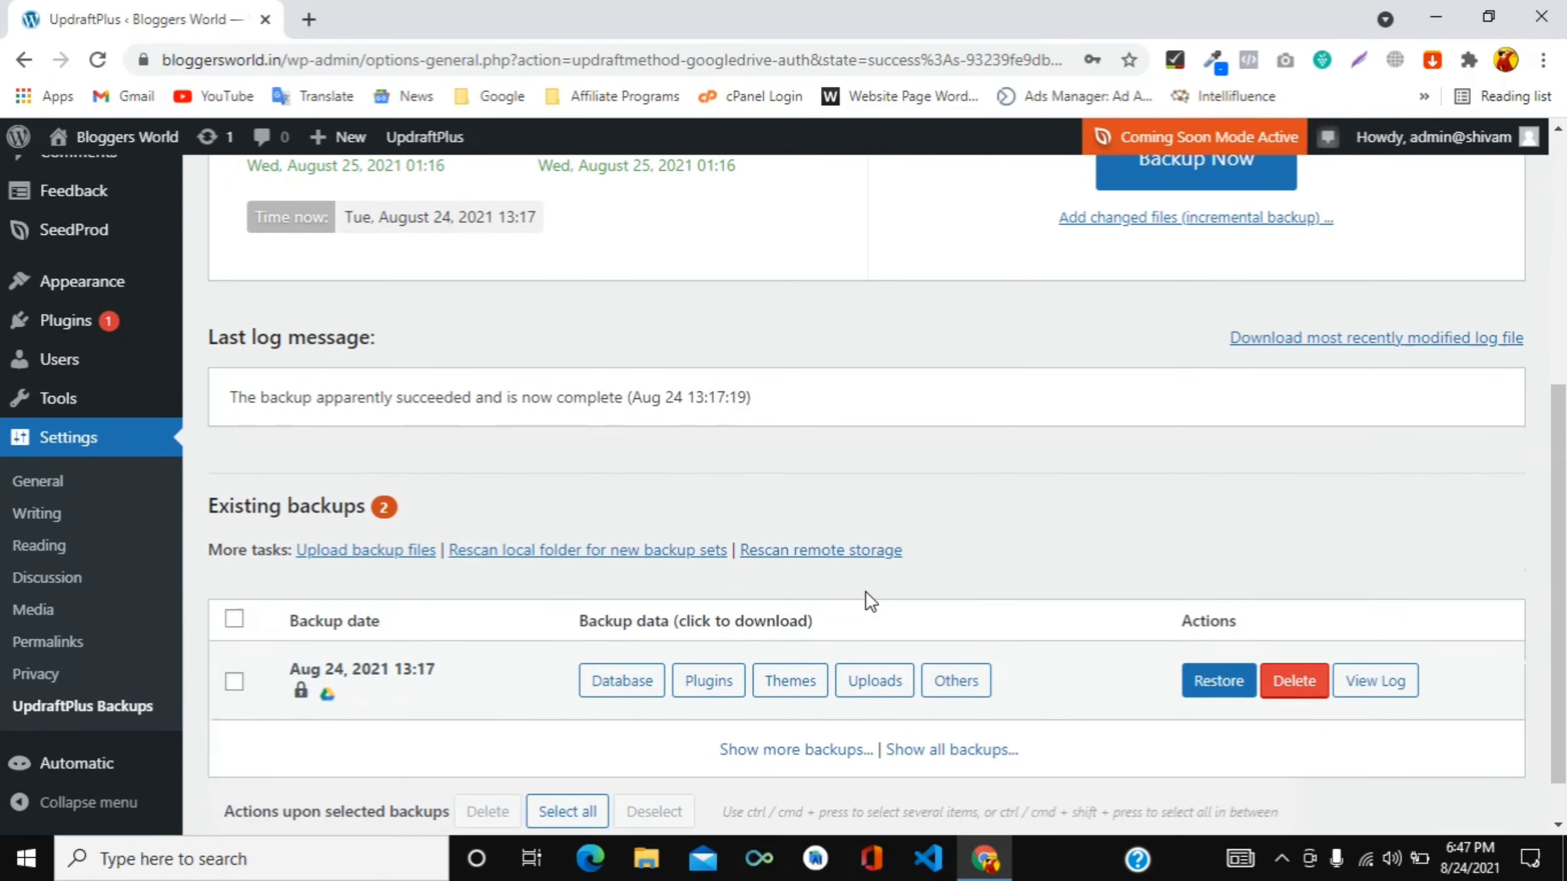
scroll(867, 598, "down", 1)
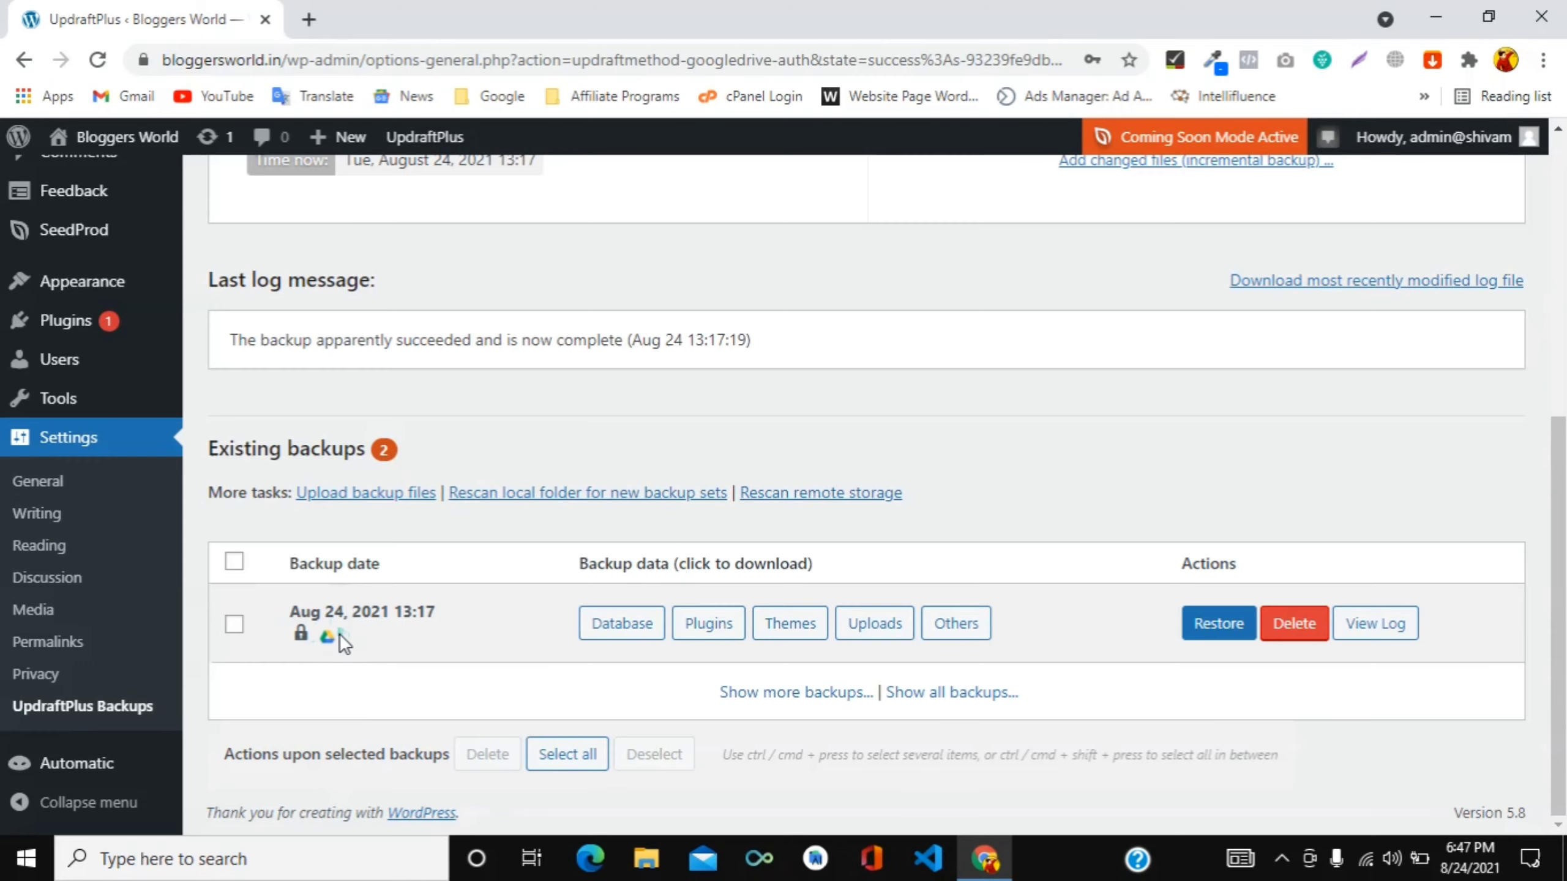
scroll(393, 644, "up", 2)
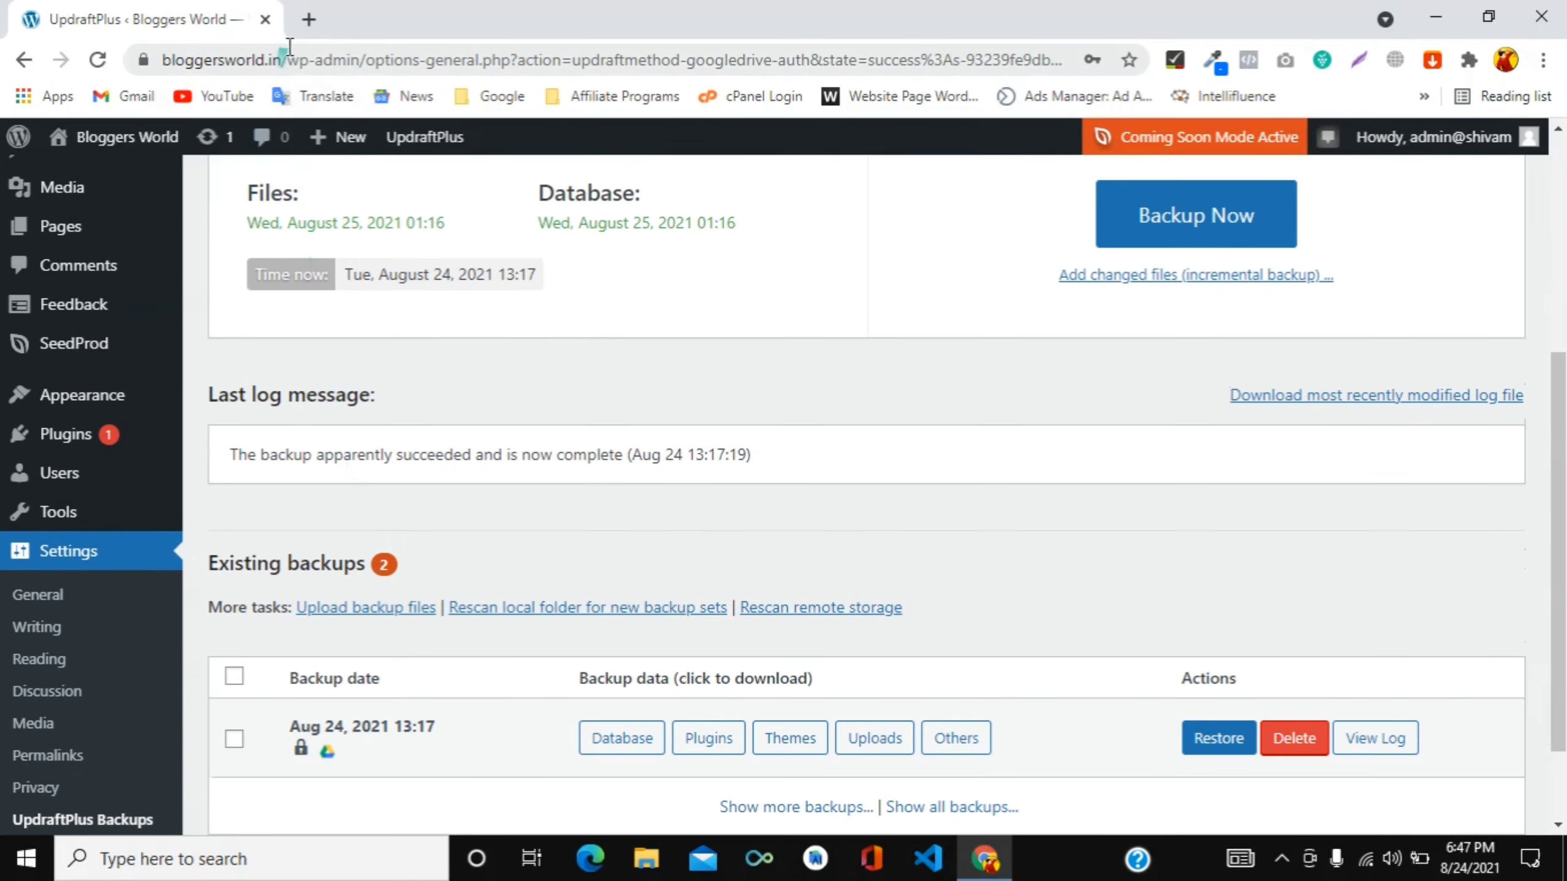
- Search the web for "google drive" in a new browser tab
left_click(309, 20)
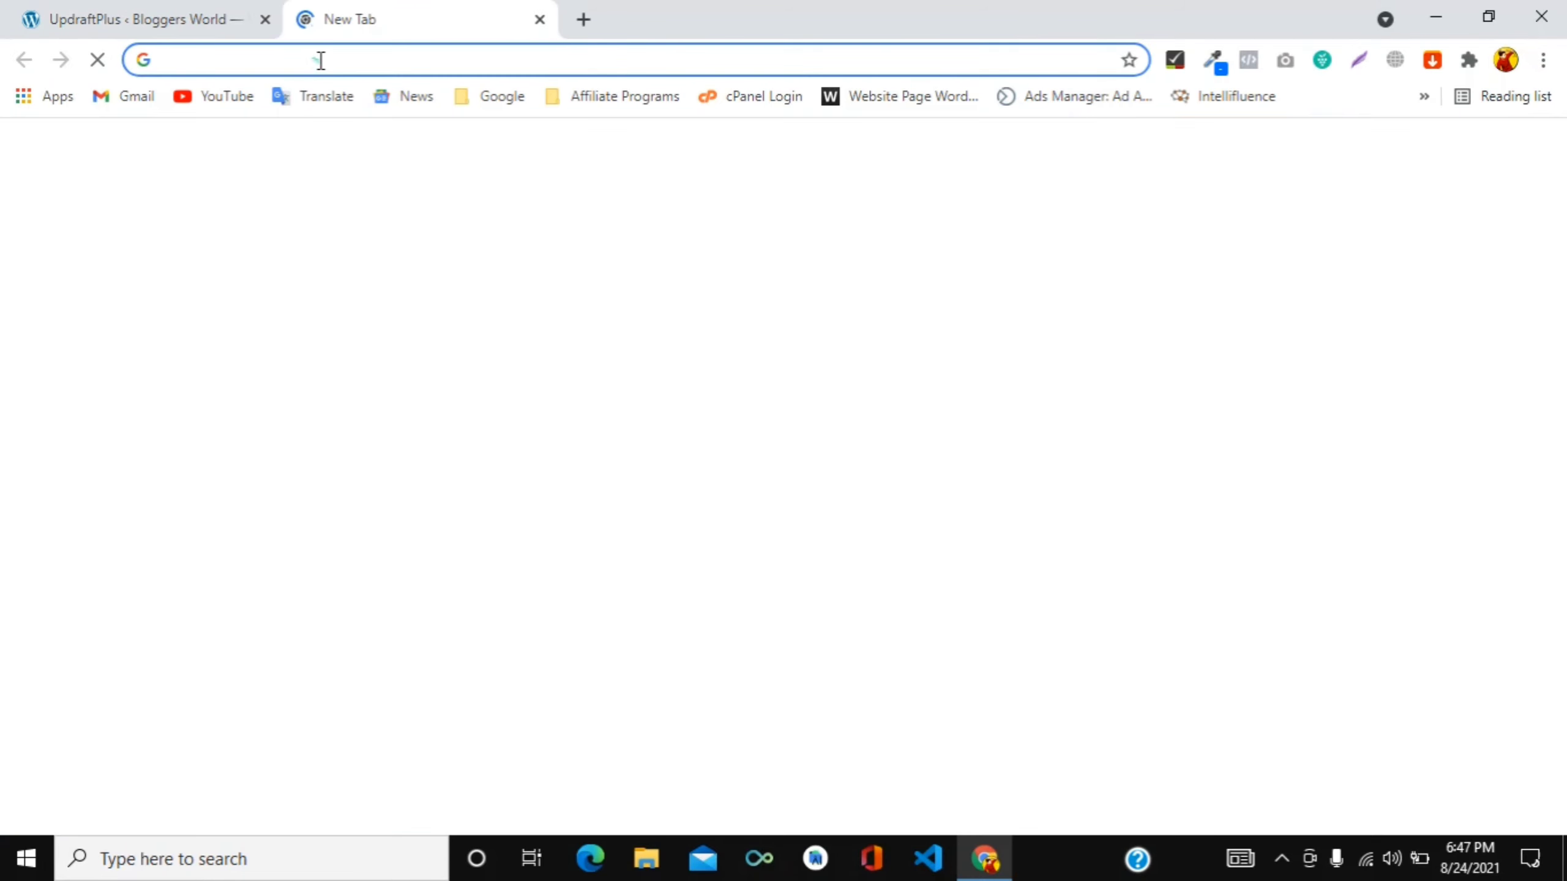
type("googl")
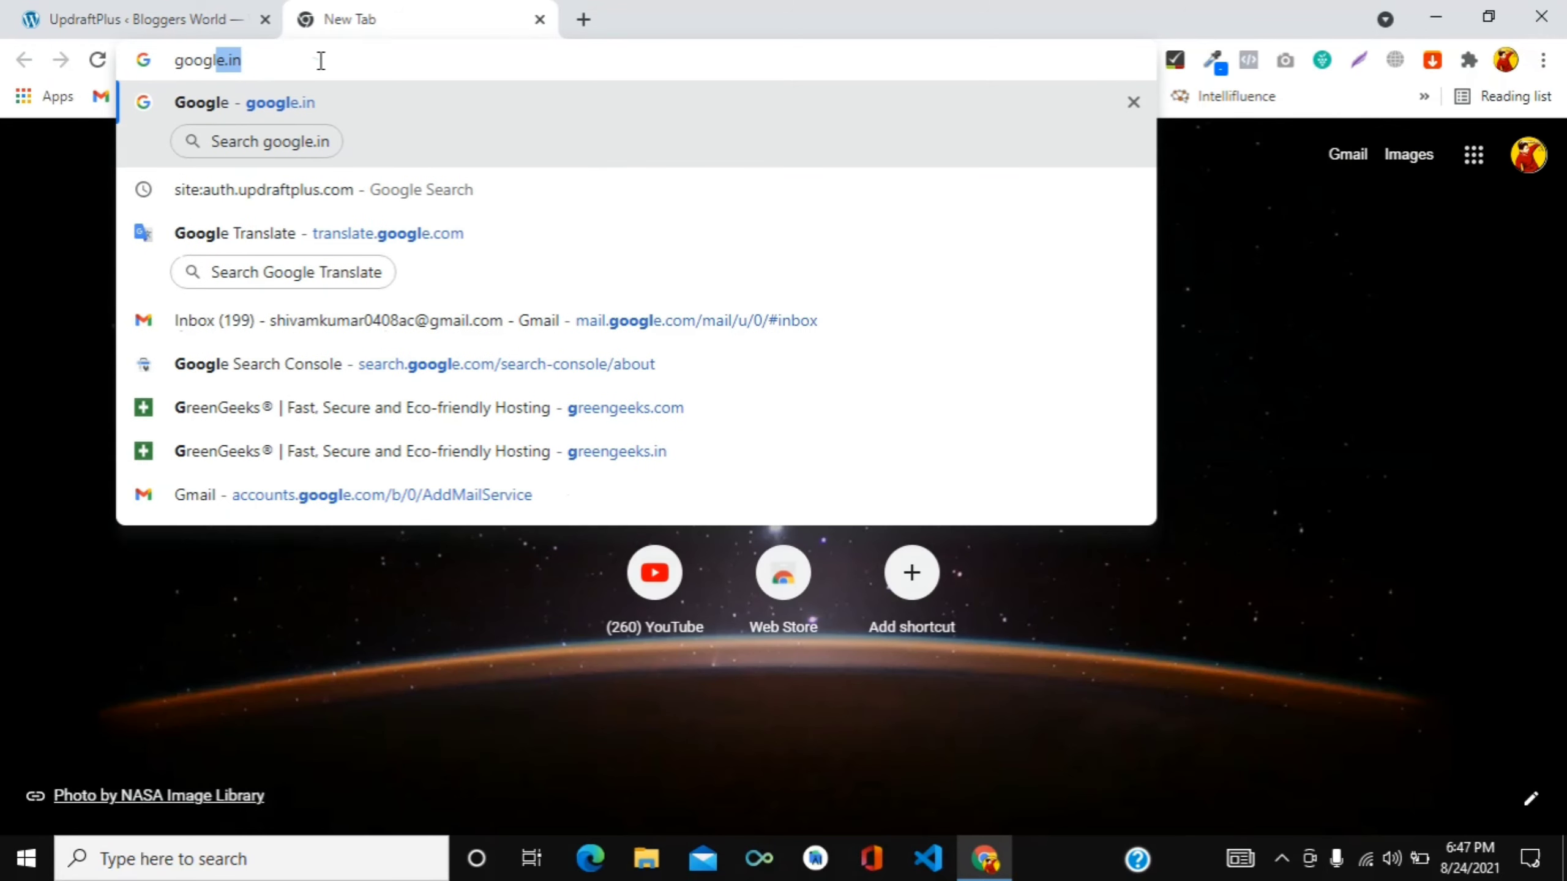
type("e")
key("BackSpace")
type("drive")
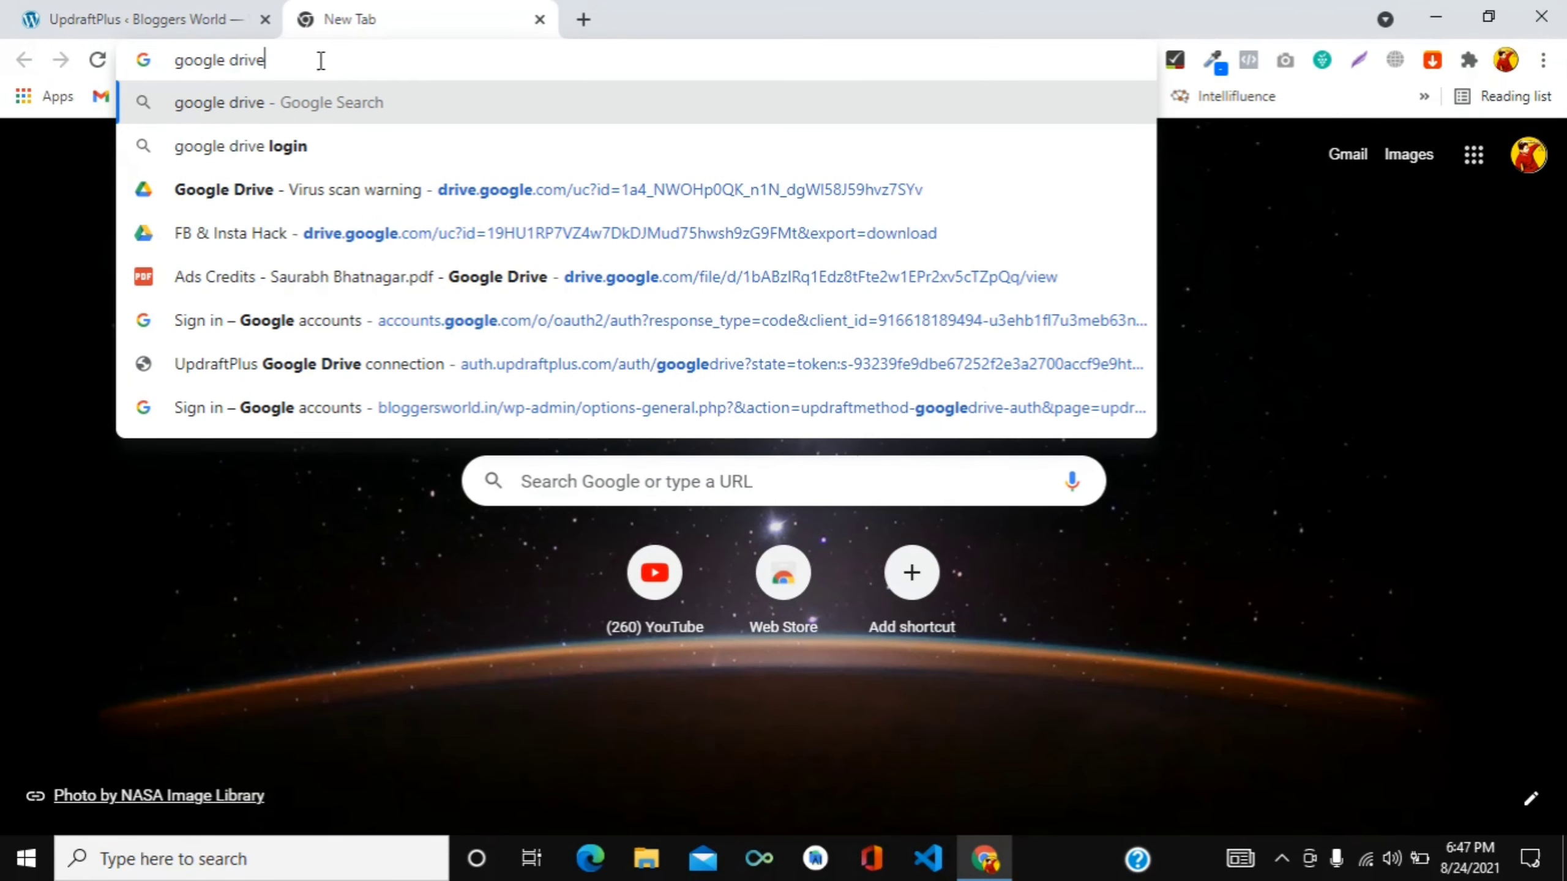
key("Return")
- Open Google Drive from the search results, close its landing page, and view the backup files in the UpdraftPlus folder
scroll(481, 264, "down", 2)
left_click(482, 259)
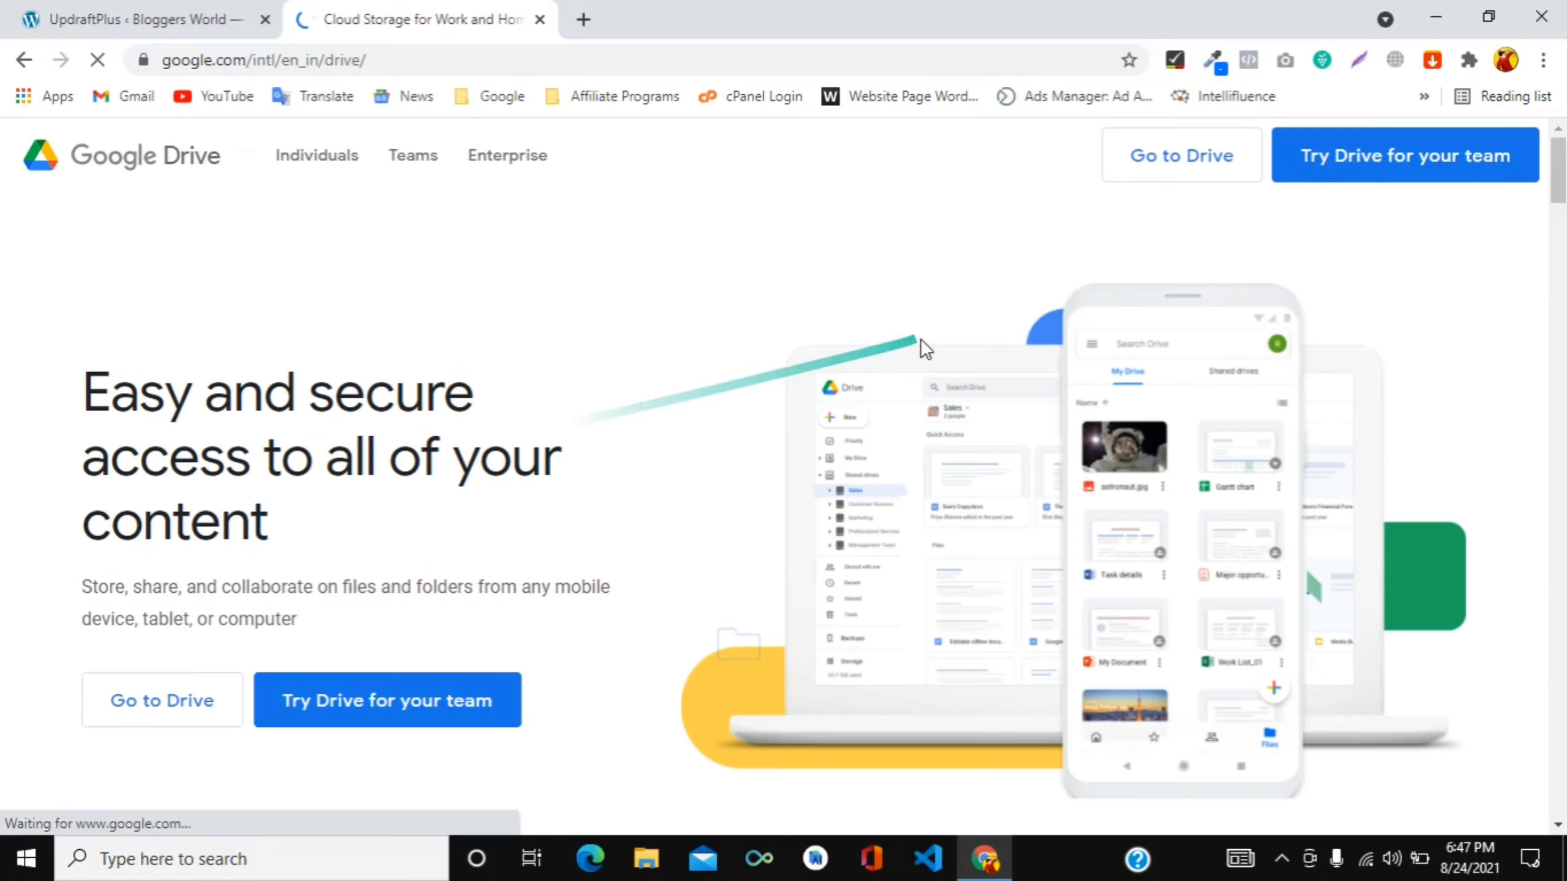
left_click(217, 697)
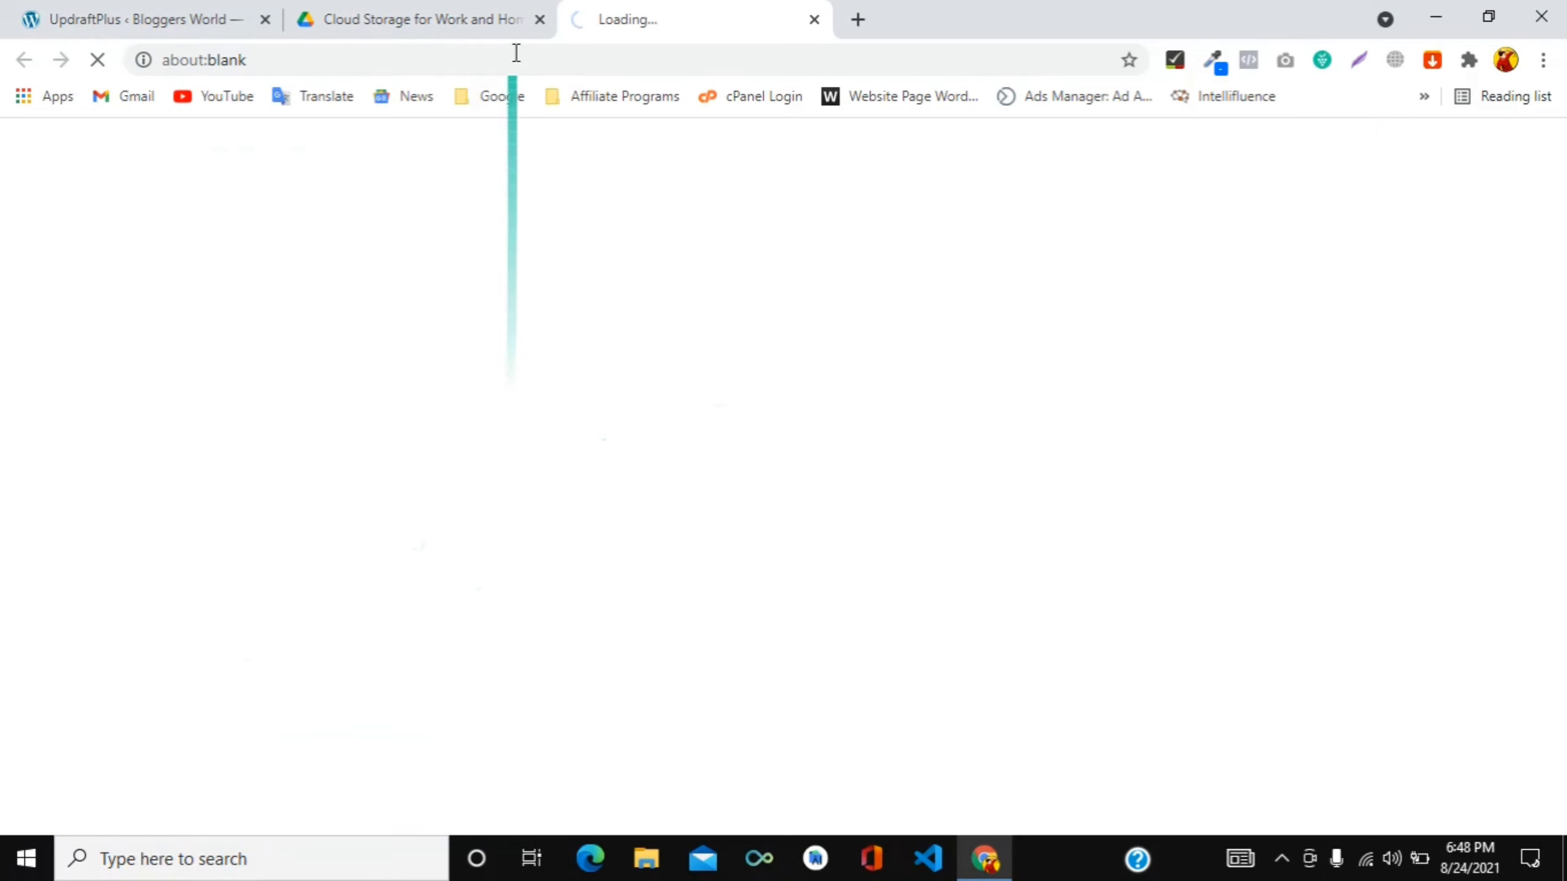
left_click(538, 20)
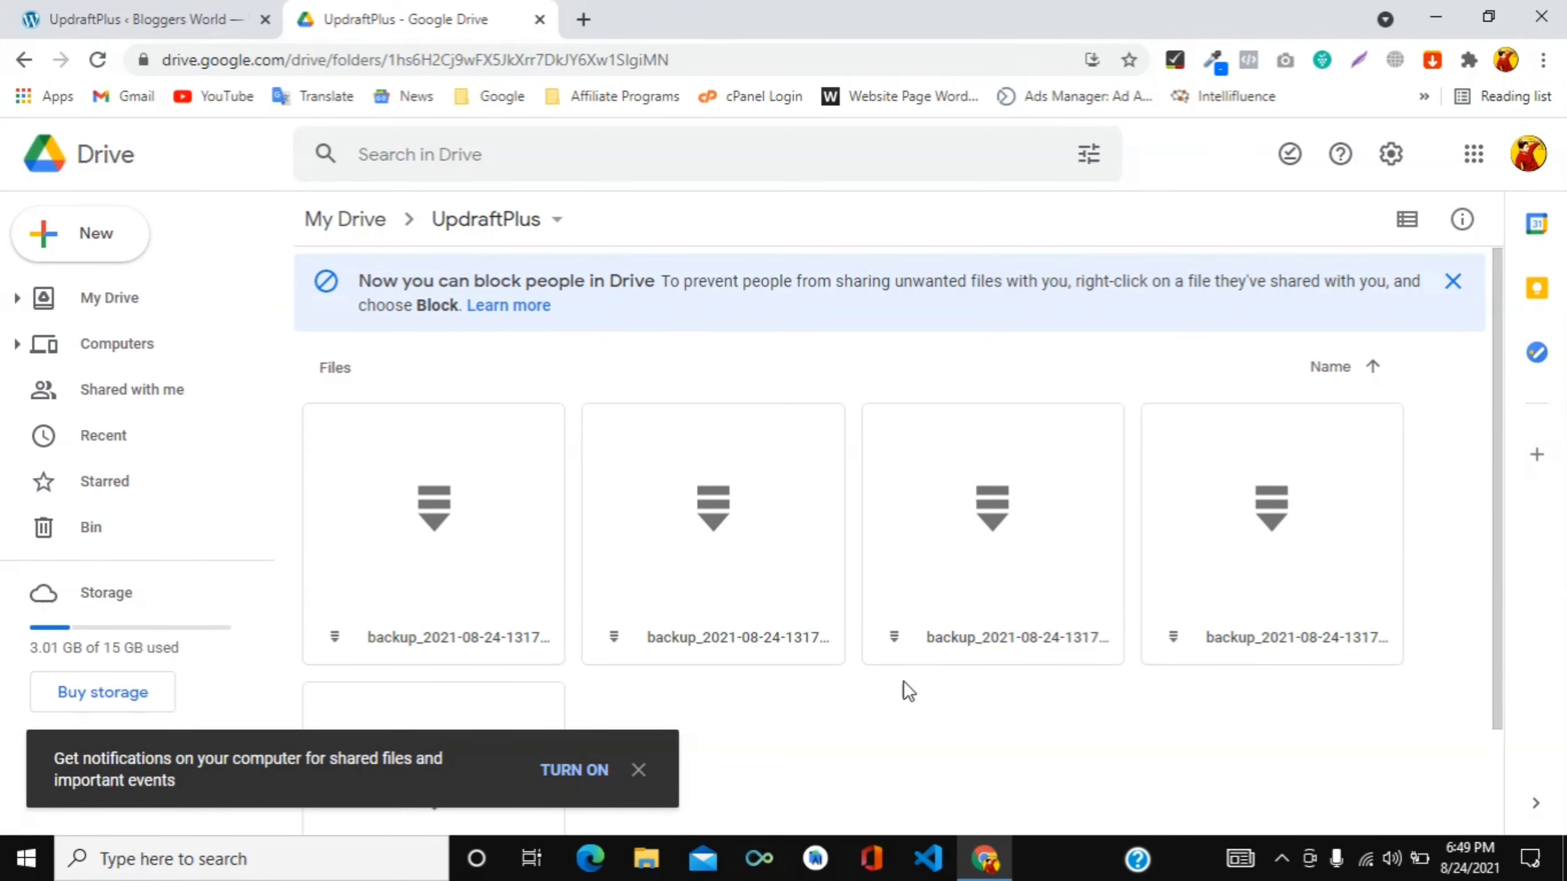
- Return to the UpdraftPlus backups page in WordPress and review the last log message and existing backups list
left_click(173, 25)
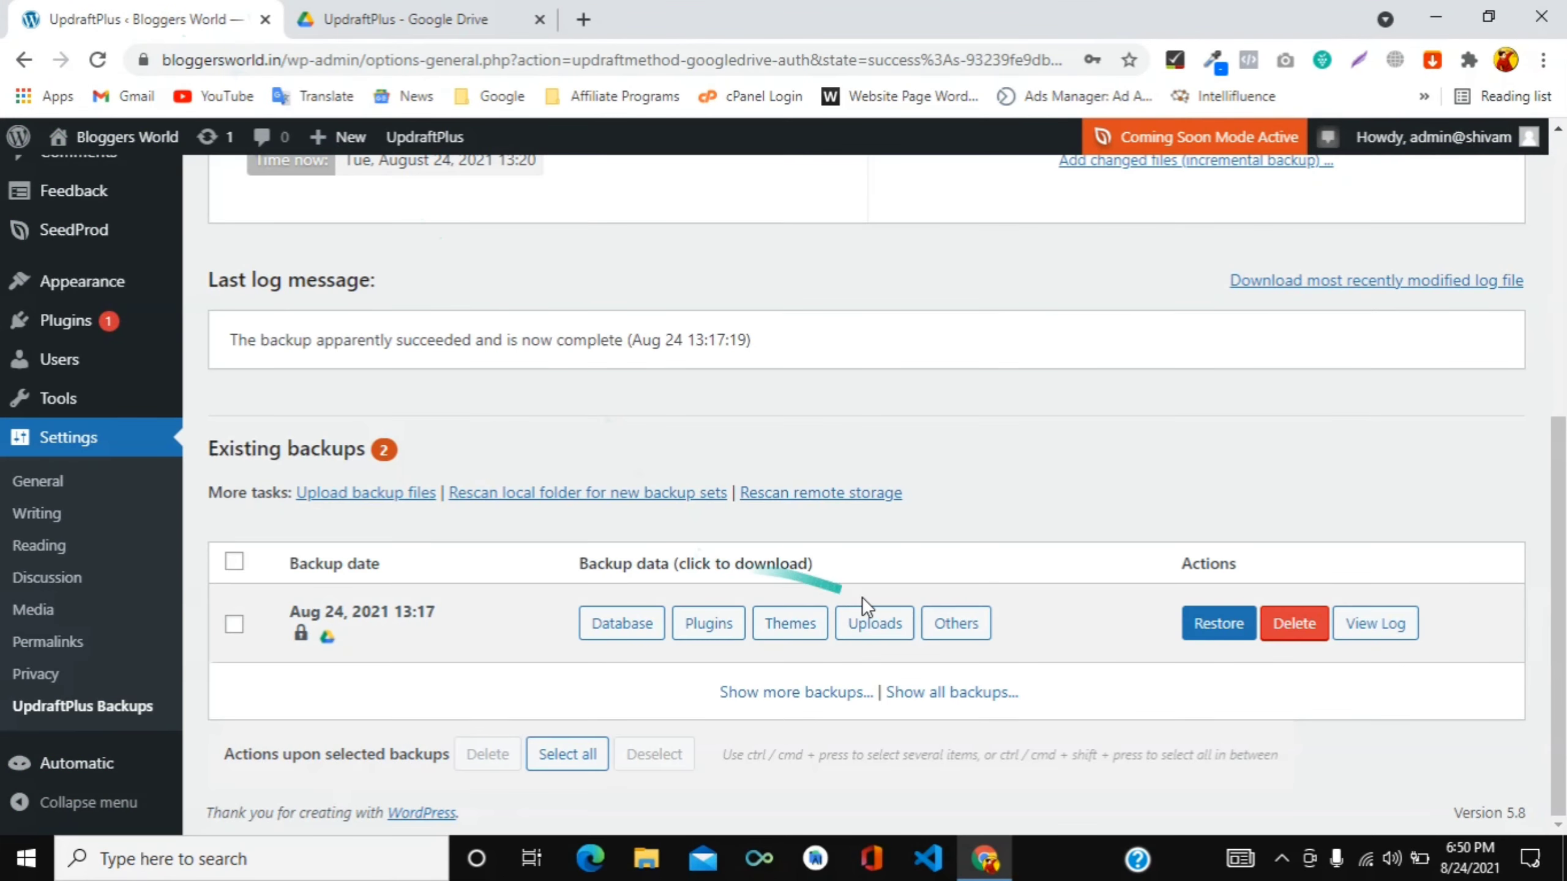
scroll(863, 597, "up", 3)
scroll(866, 597, "down", 3)
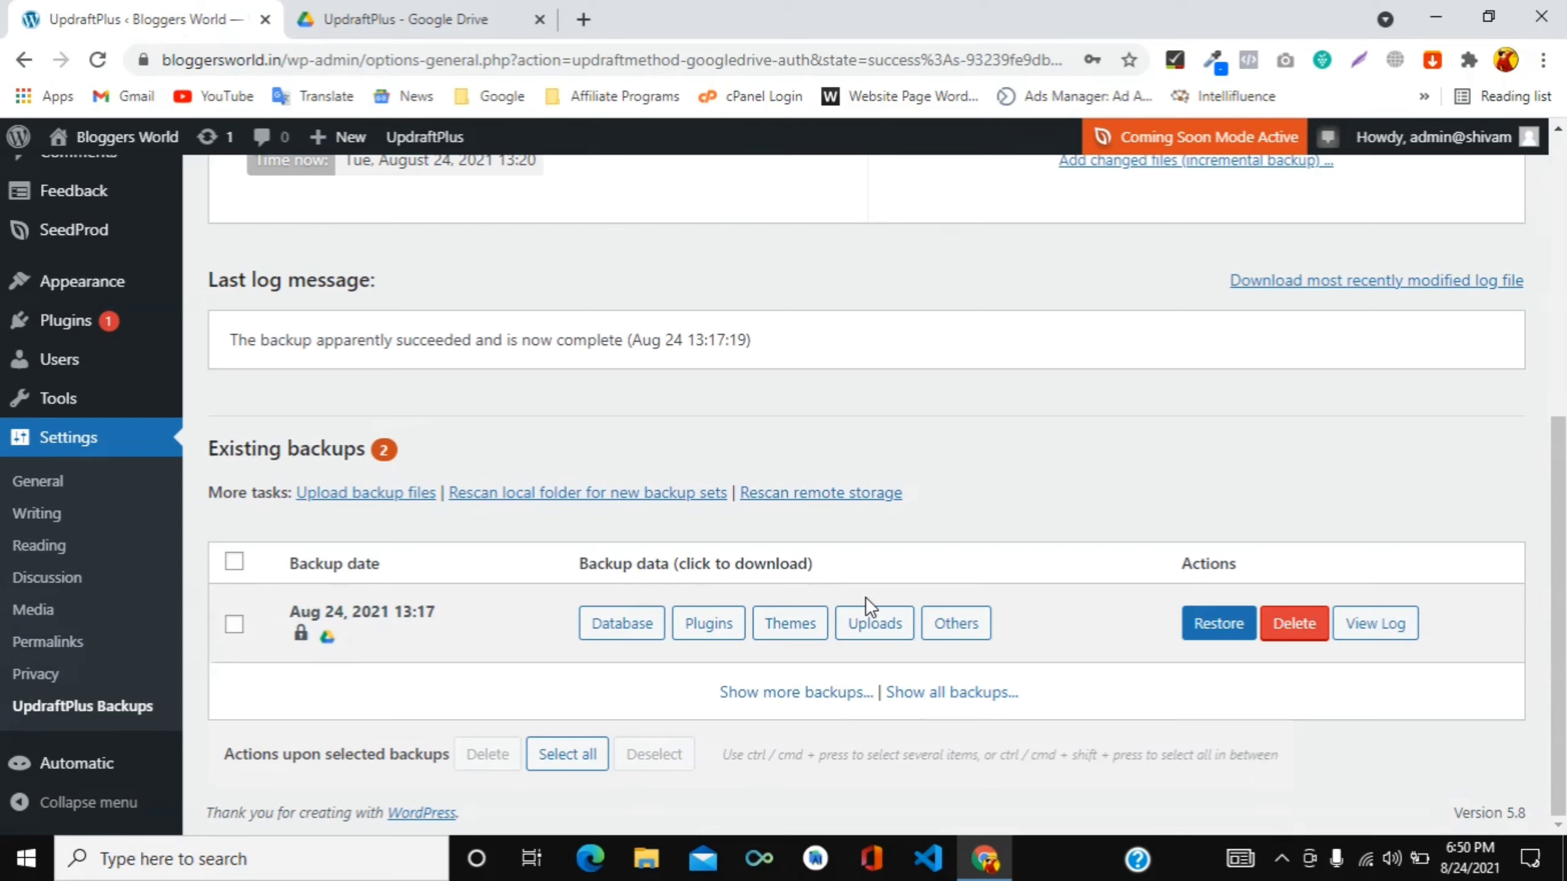